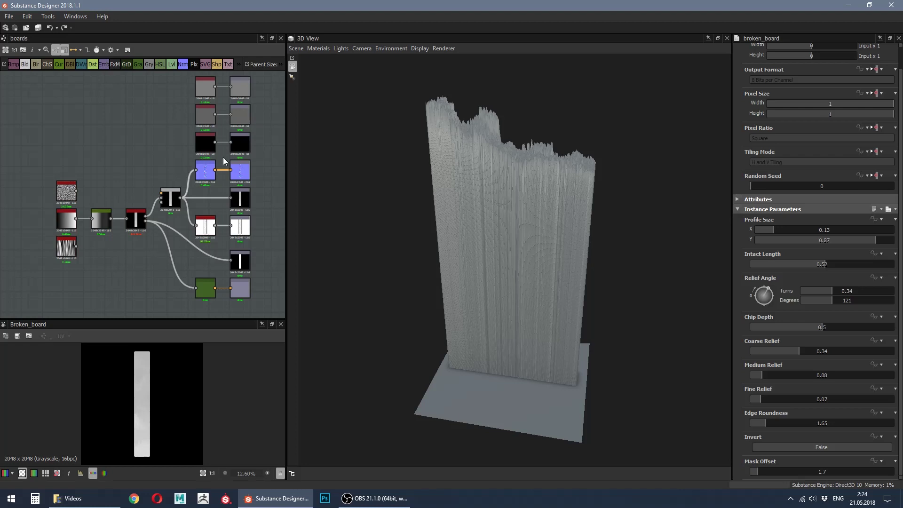
Step: Set the default material's definition to physically_metallic_roughness with Tessellation
{"action": "left_click", "coordinate": [317, 49]}
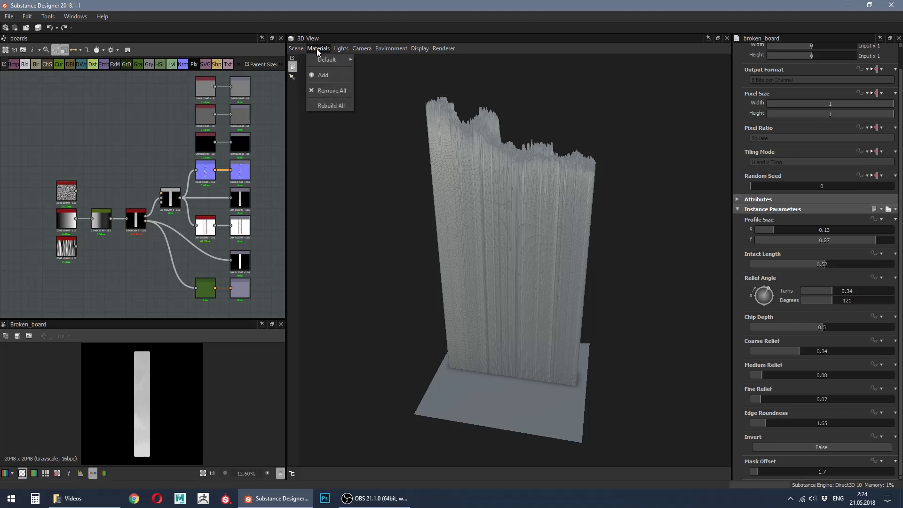
{"action": "mouse_move", "coordinate": [325, 59]}
{"action": "mouse_move", "coordinate": [376, 75]}
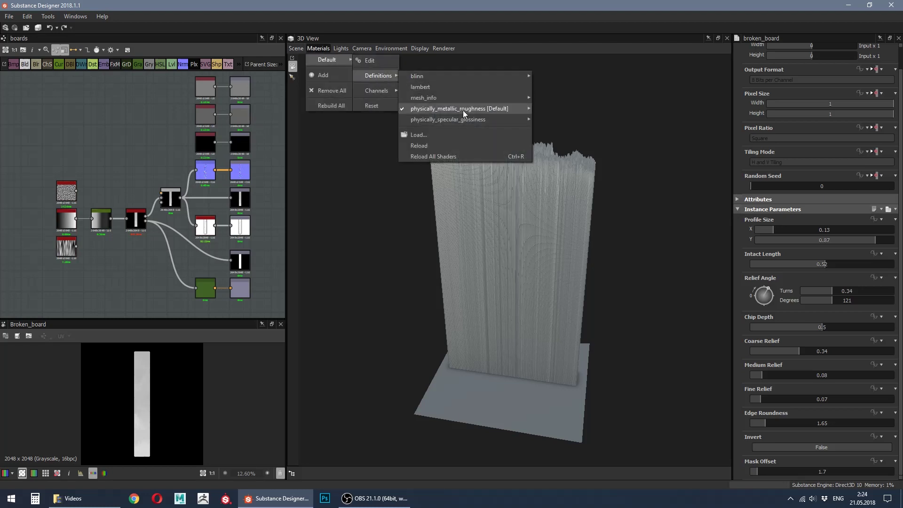
{"action": "mouse_move", "coordinate": [474, 109]}
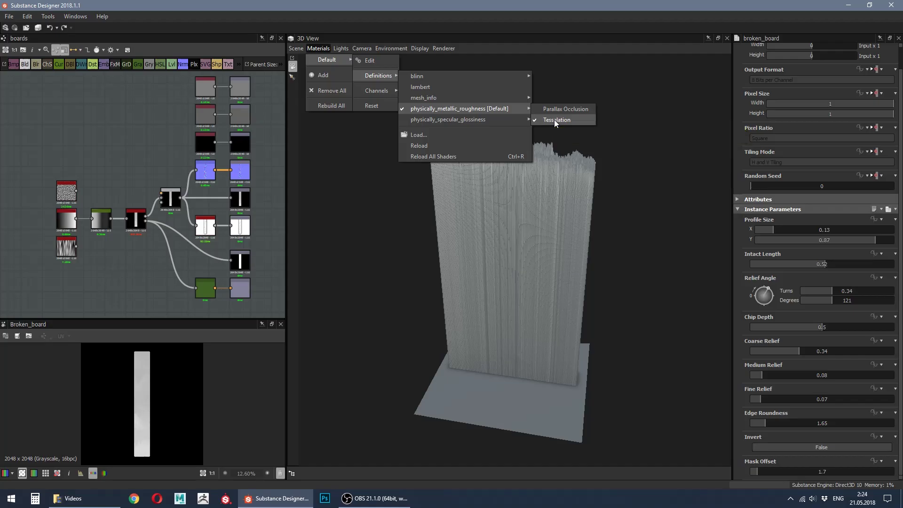
{"action": "left_click", "coordinate": [555, 121]}
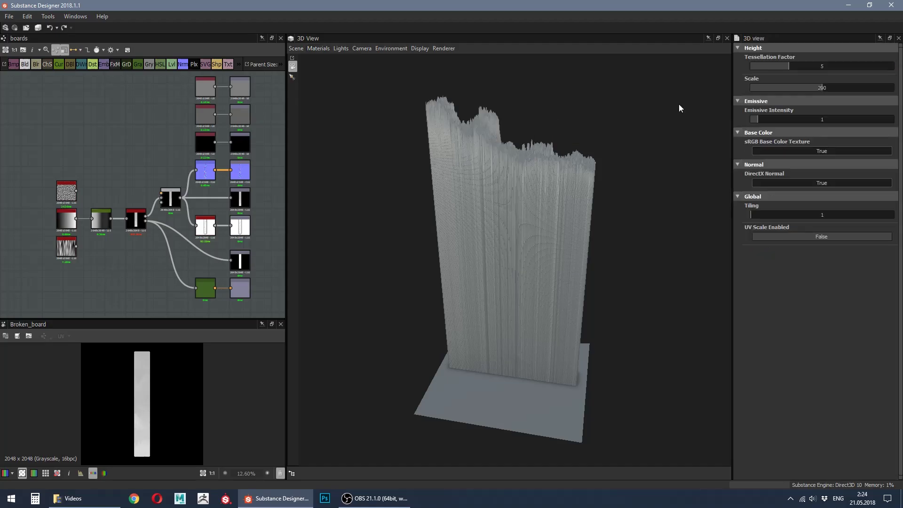
Step: Set the material's height Scale to 200 and the Tessellation Factor to 5
{"action": "double_click", "coordinate": [822, 87]}
{"action": "key", "text": "Return"}
{"action": "mouse_move", "coordinate": [792, 66]}
{"action": "left_mouse_down"}
{"action": "mouse_move", "coordinate": [854, 69]}
{"action": "mouse_move", "coordinate": [788, 66]}
{"action": "left_mouse_up"}
Step: Set the broken_board node's Chip Depth, Coarse, Medium and Fine Relief, and Edge Roundness all to 0
{"action": "left_click", "coordinate": [139, 221]}
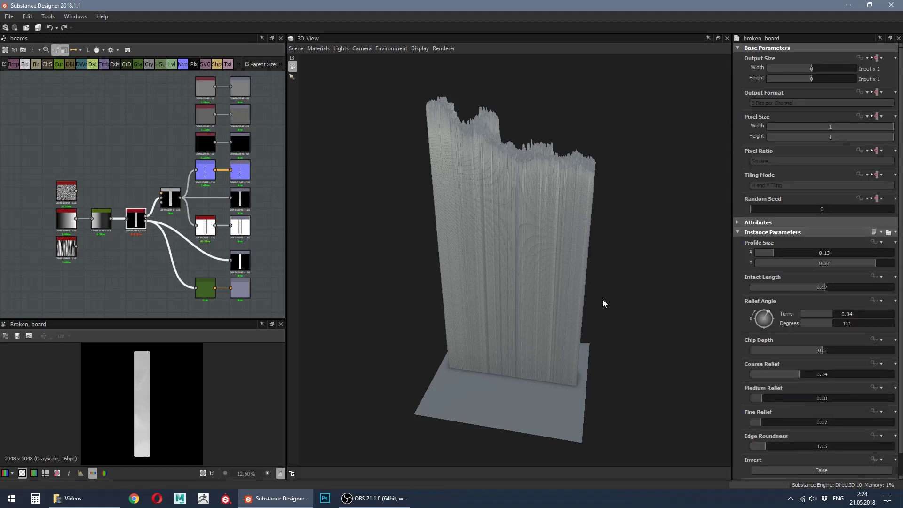
{"action": "scroll", "coordinate": [782, 357], "scroll_direction": "down", "scroll_amount": 1}
{"action": "left_click_drag", "start_coordinate": [766, 421], "coordinate": [738, 376]}
{"action": "left_click_drag", "start_coordinate": [798, 351], "coordinate": [743, 352]}
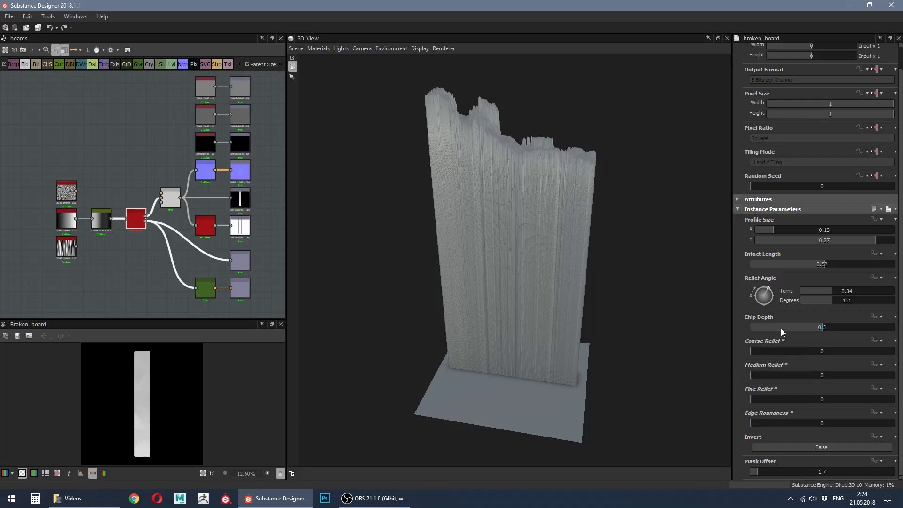
{"action": "left_click_drag", "start_coordinate": [780, 328], "coordinate": [742, 326]}
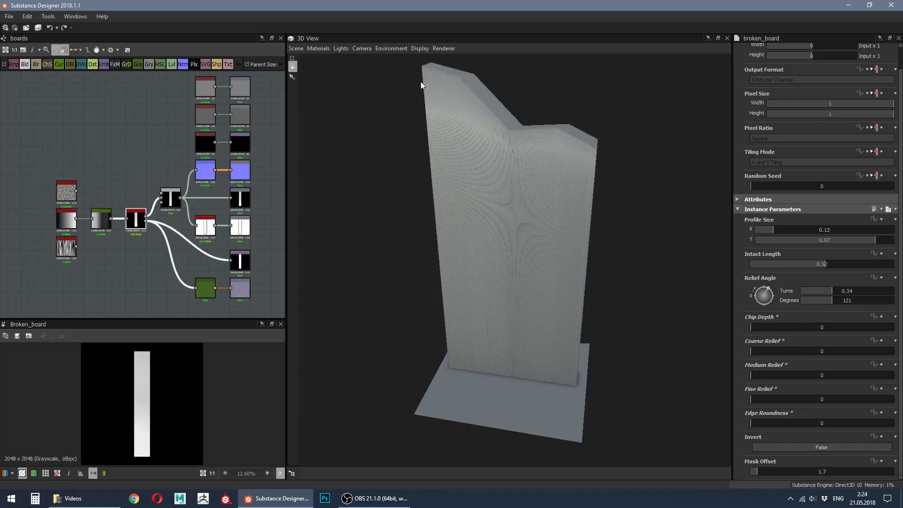
Step: Preview the Curve node and reshape its curve, lowering the start point and raising the second point to about 0.35, 0.86
{"action": "left_click", "coordinate": [101, 222]}
{"action": "scroll", "coordinate": [101, 222], "scroll_direction": "up", "scroll_amount": 5}
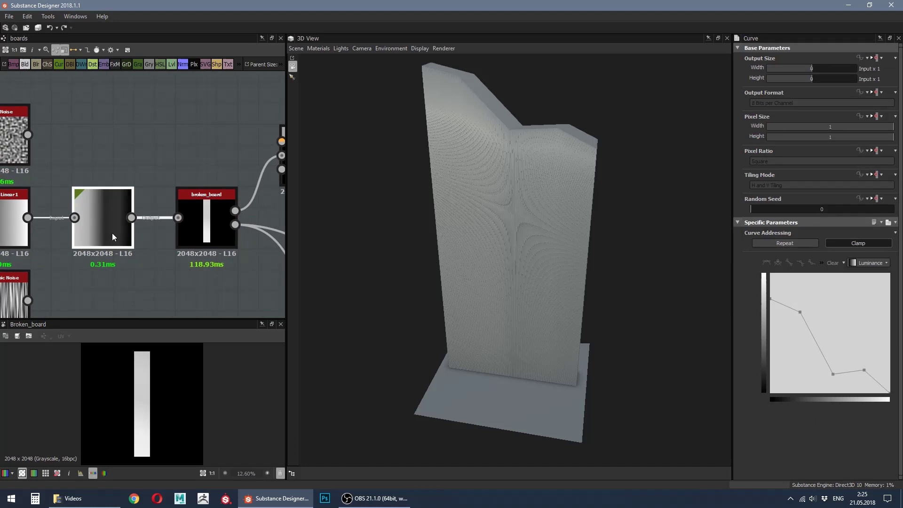
{"action": "double_click", "coordinate": [112, 232]}
{"action": "scroll", "coordinate": [181, 372], "scroll_direction": "down", "scroll_amount": 3}
{"action": "middle_click_drag", "start_coordinate": [177, 297], "coordinate": [188, 302]}
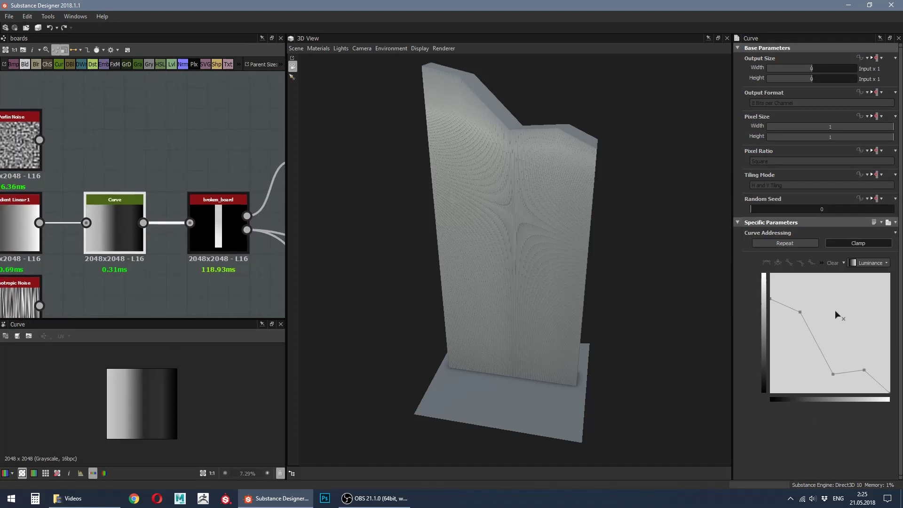
{"action": "left_click_drag", "start_coordinate": [799, 312], "coordinate": [756, 335]}
Step: Add a smooth curve point at about 0.43, 0.64 and move the peak point to about 0.21, 0.81
{"action": "left_click", "coordinate": [817, 314]}
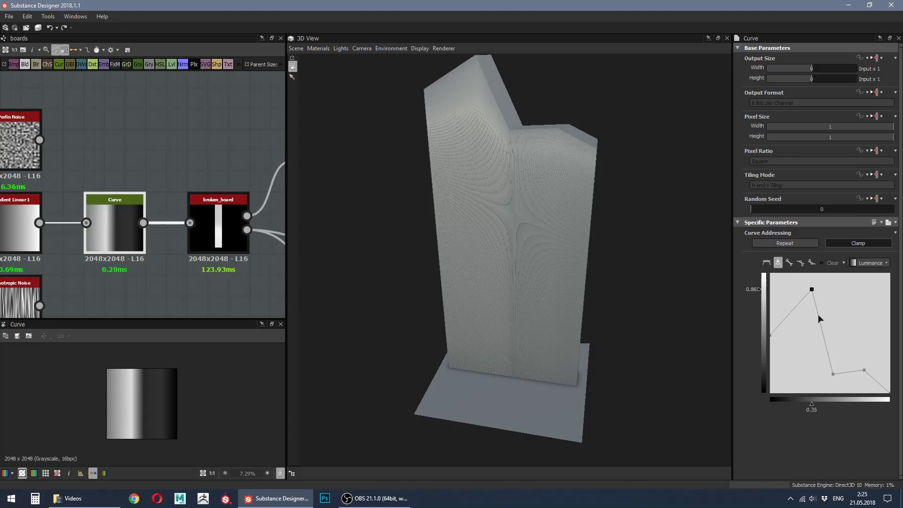
{"action": "left_click_drag", "start_coordinate": [818, 315], "coordinate": [821, 317]}
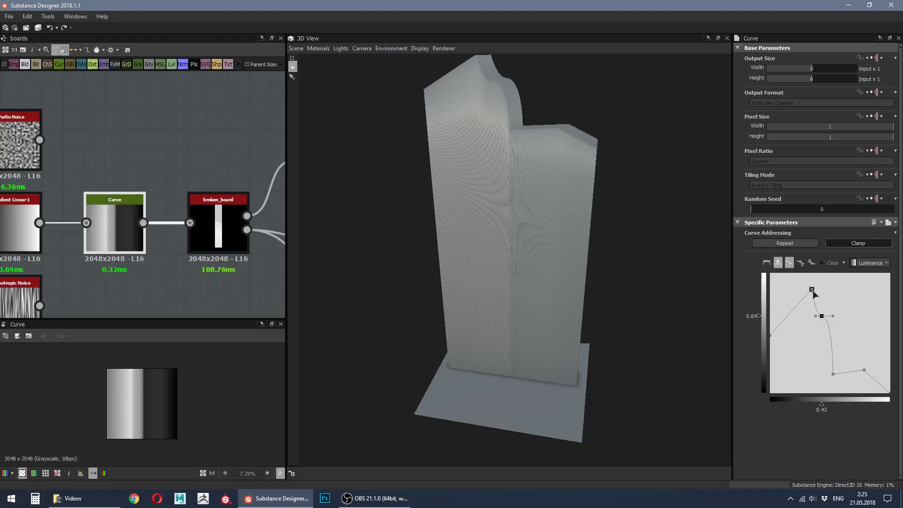
{"action": "left_click_drag", "start_coordinate": [811, 289], "coordinate": [794, 297]}
Step: Try Perlin Noise and Anisotropic Noise in turn as the broken_board input, and reconnect the Curve node
{"action": "scroll", "coordinate": [193, 164], "scroll_direction": "down", "scroll_amount": 1}
{"action": "left_click", "coordinate": [192, 158]}
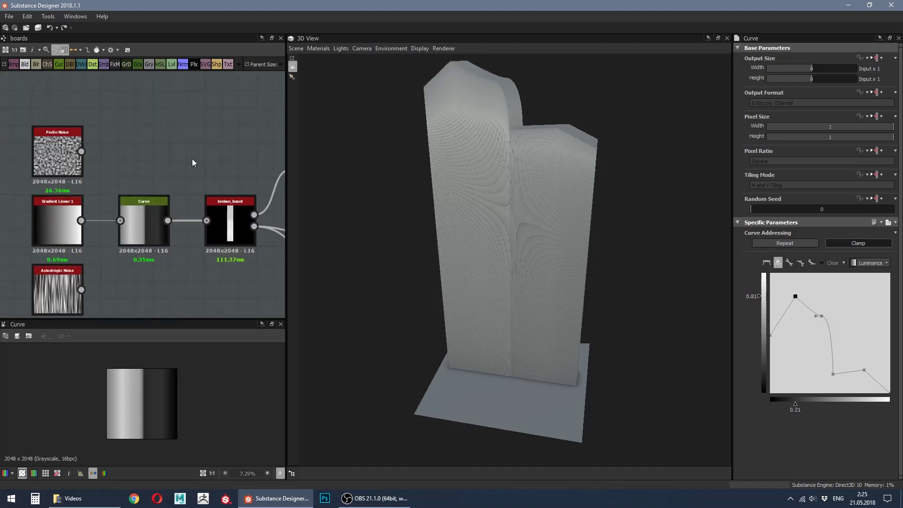
{"action": "left_click_drag", "start_coordinate": [206, 221], "coordinate": [82, 151]}
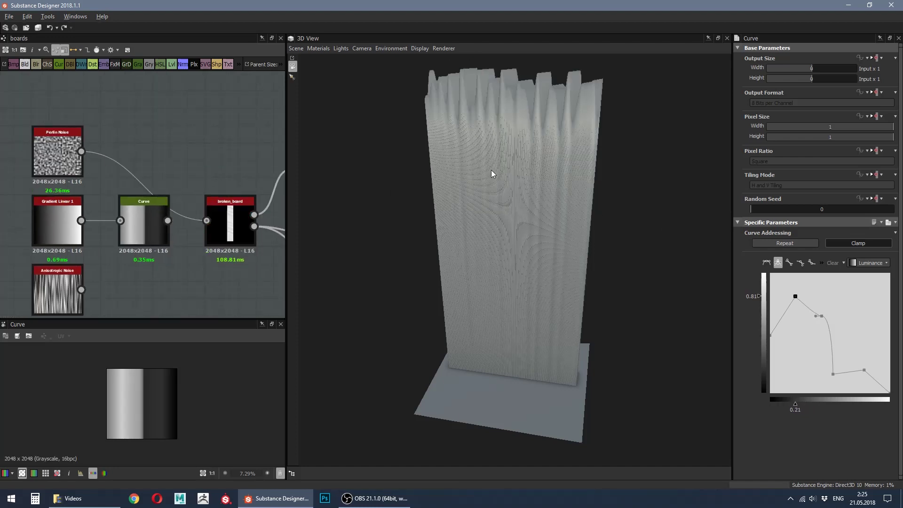
{"action": "left_click_drag", "start_coordinate": [491, 170], "coordinate": [527, 177]}
{"action": "left_click_drag", "start_coordinate": [206, 221], "coordinate": [81, 289]}
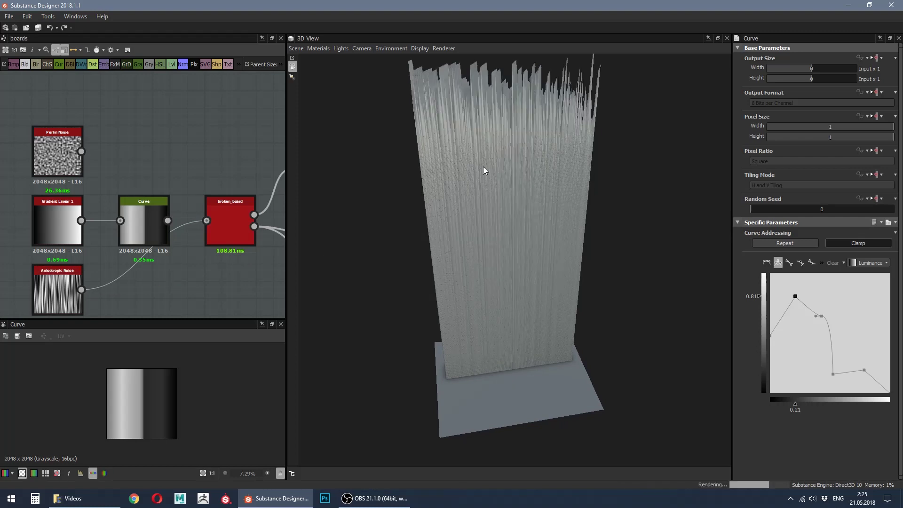
{"action": "left_click_drag", "start_coordinate": [207, 220], "coordinate": [168, 220]}
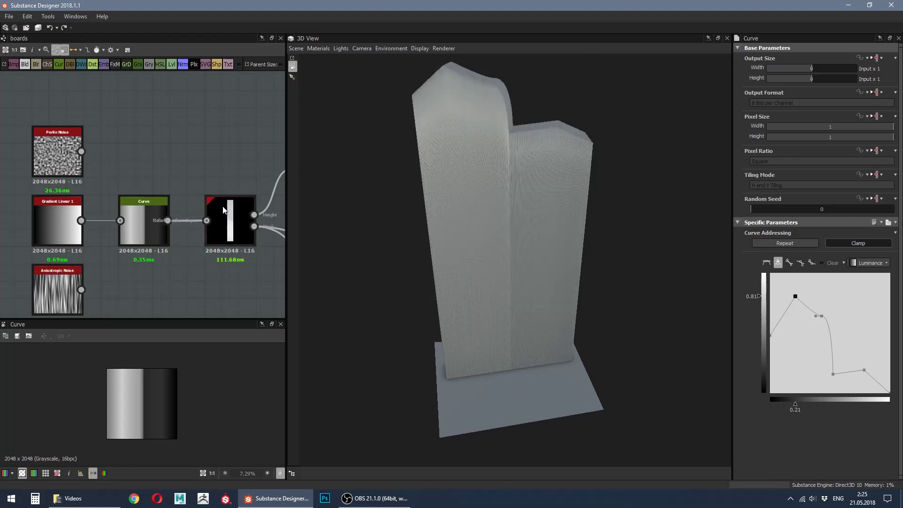
Step: Preview the broken_board node's height and set its Profile Size to X 0.15 and Y 0.82
{"action": "double_click", "coordinate": [235, 226]}
{"action": "left_click_drag", "start_coordinate": [568, 165], "coordinate": [548, 185]}
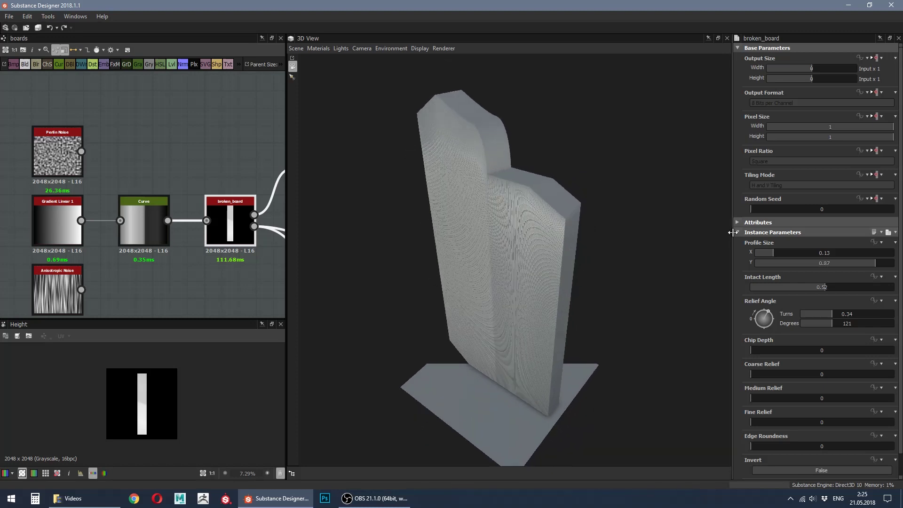
{"action": "left_click_drag", "start_coordinate": [773, 253], "coordinate": [867, 264]}
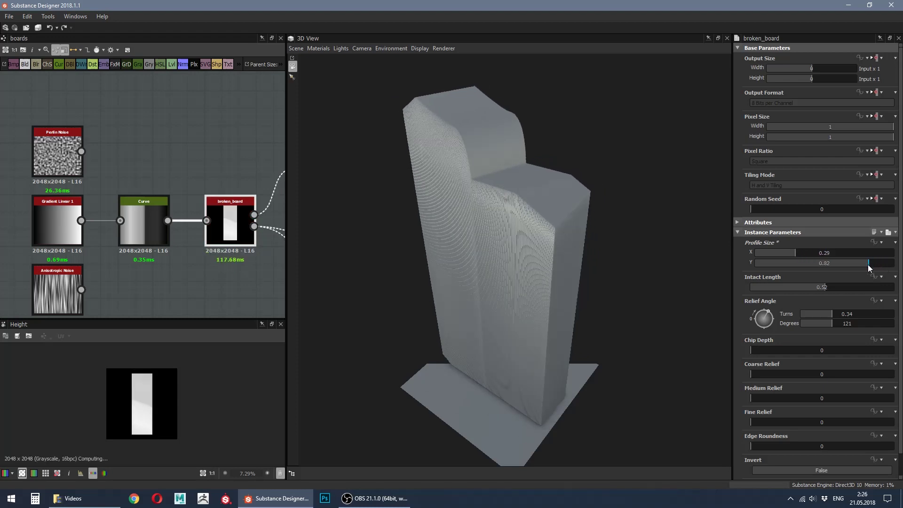
{"action": "left_click_drag", "start_coordinate": [791, 252], "coordinate": [776, 252]}
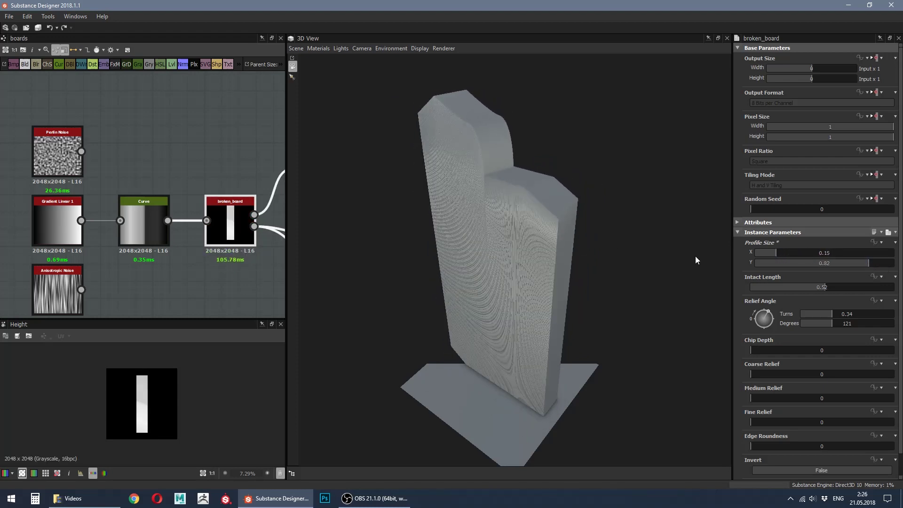
Step: Set the board's Intact Length to 0.64 and its Relief Angle to 130 degrees
{"action": "mouse_move", "coordinate": [831, 287]}
{"action": "left_mouse_down"}
{"action": "mouse_move", "coordinate": [867, 289]}
{"action": "mouse_move", "coordinate": [806, 285]}
{"action": "mouse_move", "coordinate": [841, 288]}
{"action": "left_mouse_up"}
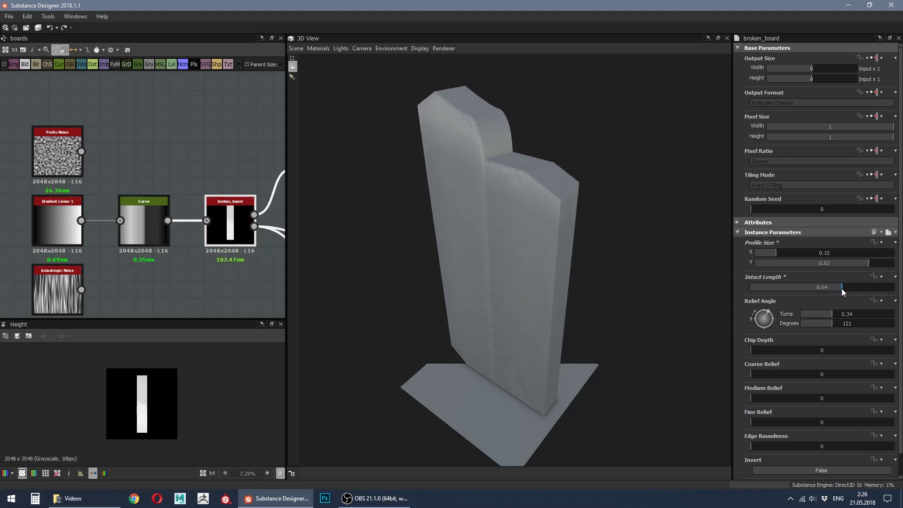
{"action": "left_click_drag", "start_coordinate": [768, 312], "coordinate": [770, 311]}
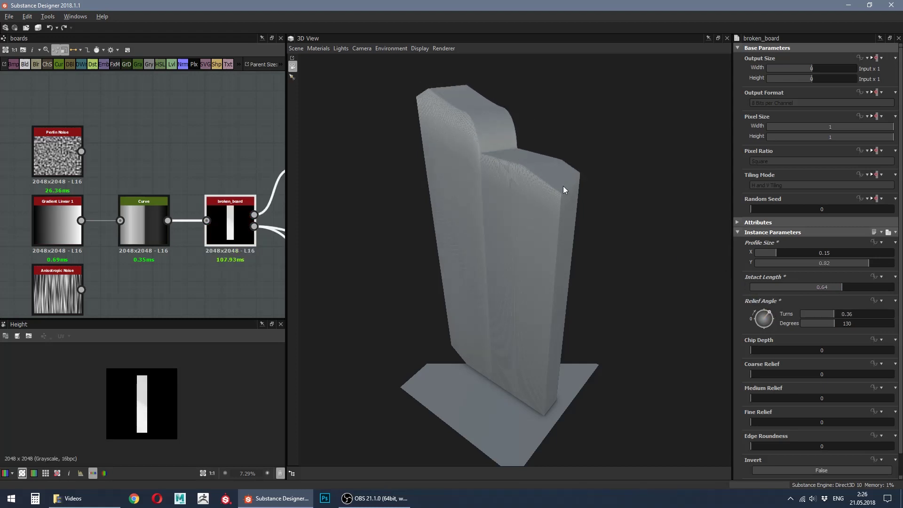
{"action": "left_click_drag", "start_coordinate": [563, 185], "coordinate": [578, 169]}
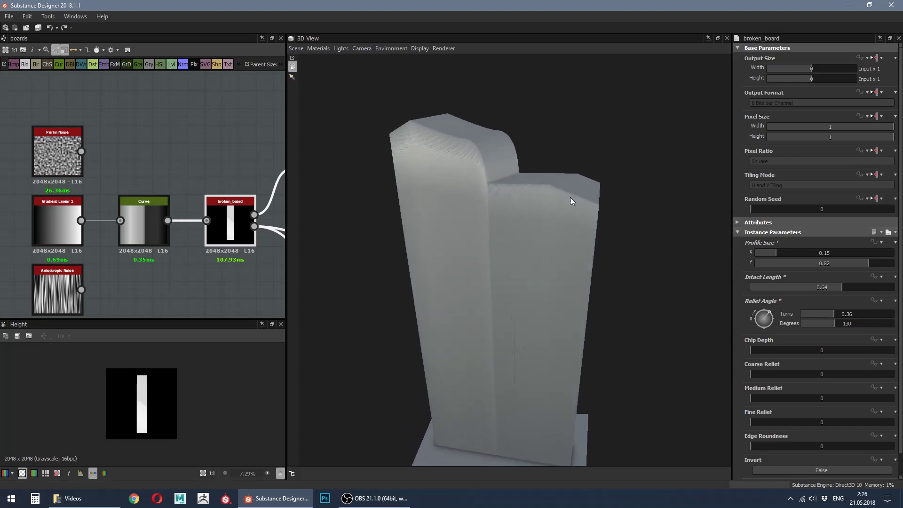
Step: Set the board's Chip Depth to 0.45, Coarse Relief to 0.46, and both Medium and Fine Relief to 0.06
{"action": "left_click_drag", "start_coordinate": [756, 349], "coordinate": [813, 350]}
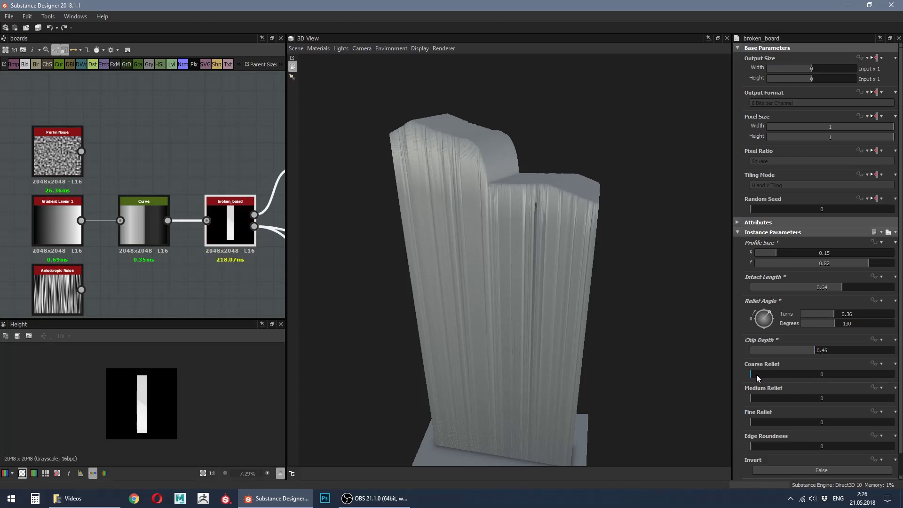
{"action": "left_click_drag", "start_coordinate": [756, 374], "coordinate": [816, 374]}
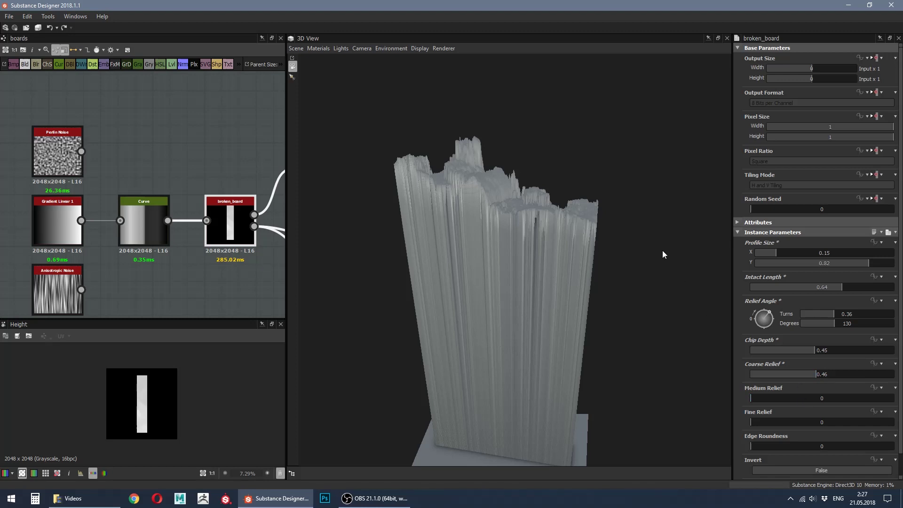
{"action": "left_click_drag", "start_coordinate": [752, 398], "coordinate": [778, 423]}
{"action": "scroll", "coordinate": [757, 380], "scroll_direction": "down", "scroll_amount": 1}
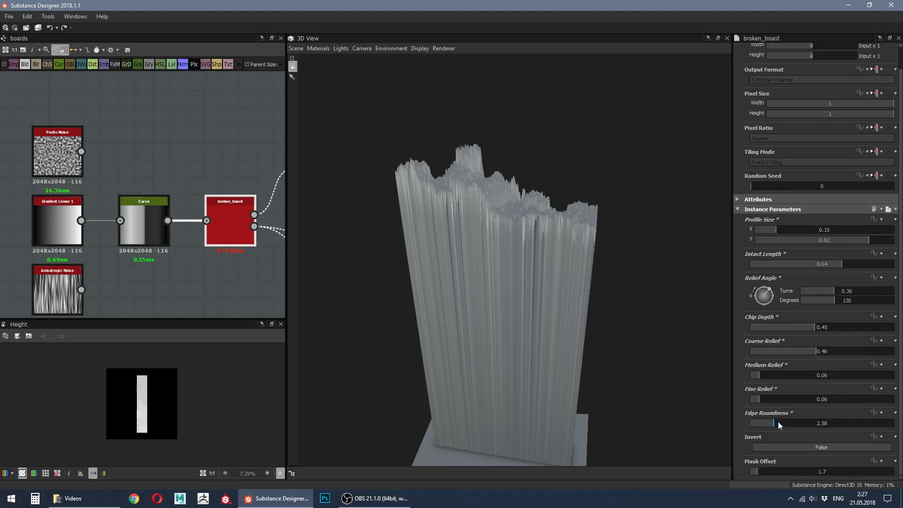
Step: Set the board's Edge Roundness to 10.37, and try the Invert option before restoring it to False
{"action": "left_click_drag", "start_coordinate": [840, 422], "coordinate": [842, 422]}
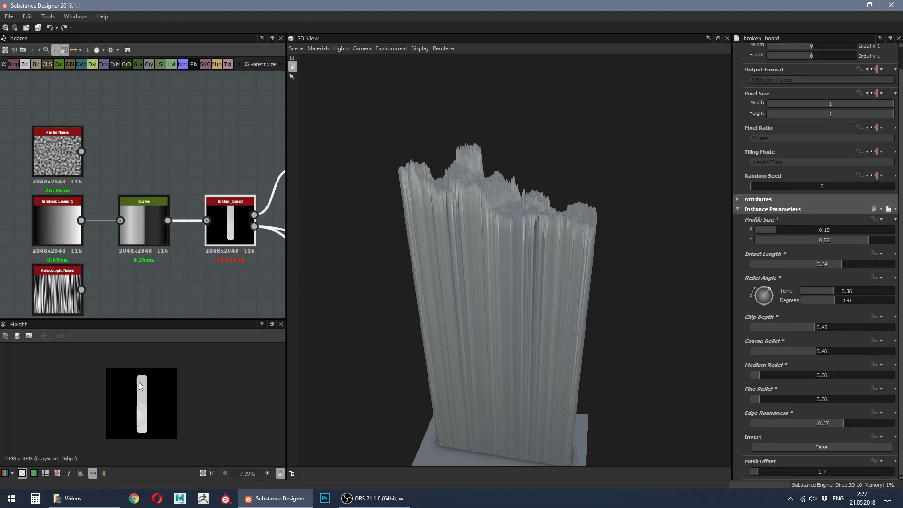
{"action": "scroll", "coordinate": [139, 382], "scroll_direction": "up", "scroll_amount": 10}
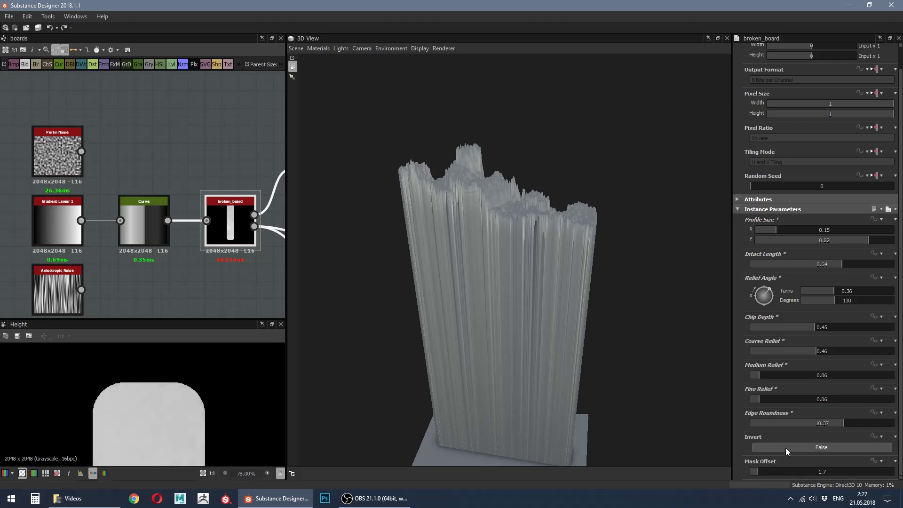
{"action": "left_click", "coordinate": [813, 448]}
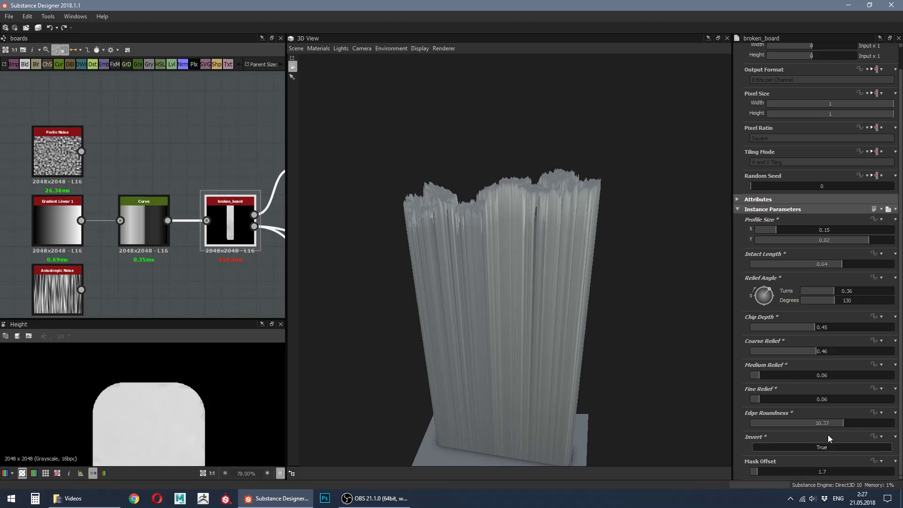
{"action": "left_click", "coordinate": [824, 446]}
Step: Preview the broken_board node's Mask output and set the Mask Offset to 4.4
{"action": "middle_click_drag", "start_coordinate": [256, 227], "coordinate": [204, 220]}
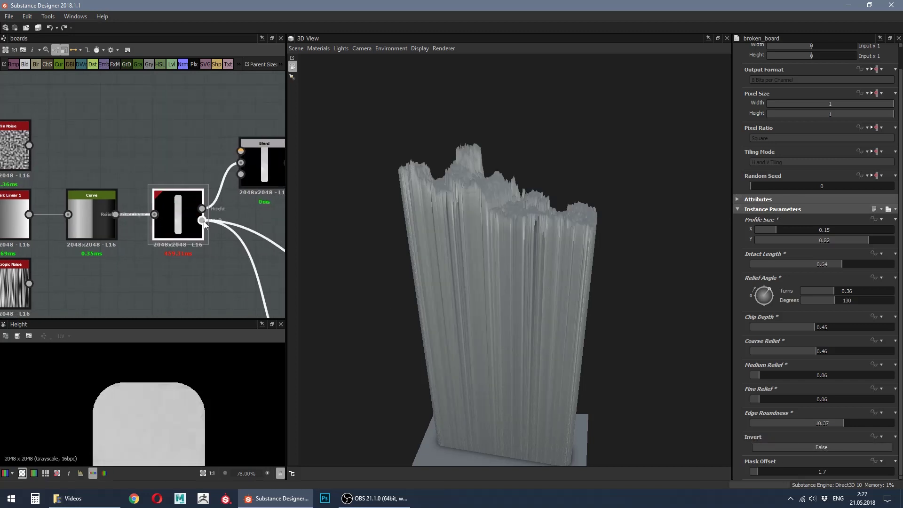
{"action": "left_click", "coordinate": [203, 221]}
{"action": "scroll", "coordinate": [172, 359], "scroll_direction": "up", "scroll_amount": 3}
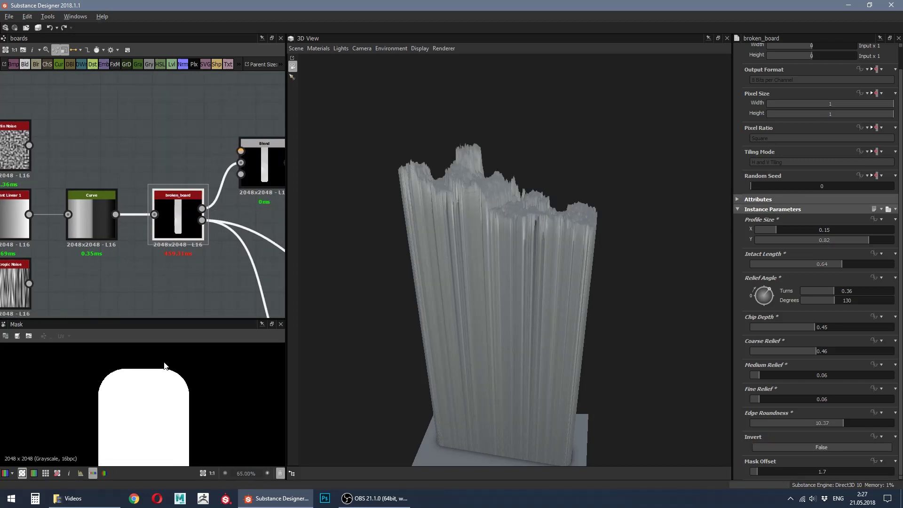
{"action": "left_click_drag", "start_coordinate": [757, 472], "coordinate": [774, 473]}
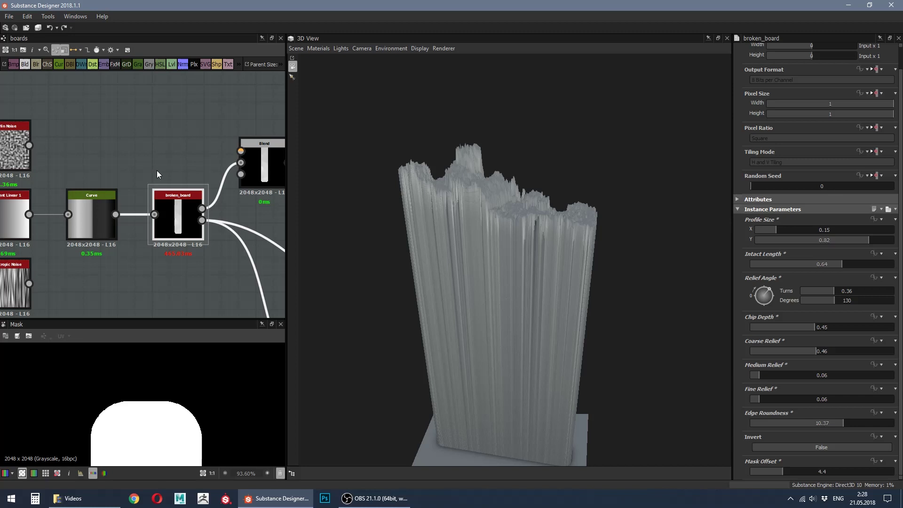
Step: Examine the Height output node's format attributes and the Output Format options of the Blend node feeding it
{"action": "scroll", "coordinate": [157, 170], "scroll_direction": "down", "scroll_amount": 4}
{"action": "middle_click_drag", "start_coordinate": [157, 170], "coordinate": [96, 152]}
{"action": "scroll", "coordinate": [96, 152], "scroll_direction": "down", "scroll_amount": 1}
{"action": "middle_click_drag", "start_coordinate": [96, 152], "coordinate": [101, 167]}
{"action": "scroll", "coordinate": [207, 224], "scroll_direction": "up", "scroll_amount": 5}
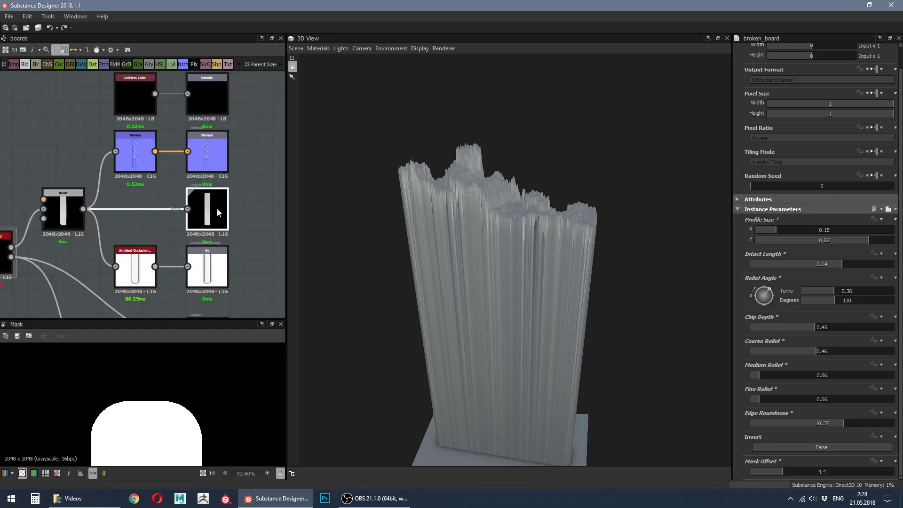
{"action": "left_click", "coordinate": [216, 208]}
{"action": "middle_click_drag", "start_coordinate": [192, 209], "coordinate": [210, 214]}
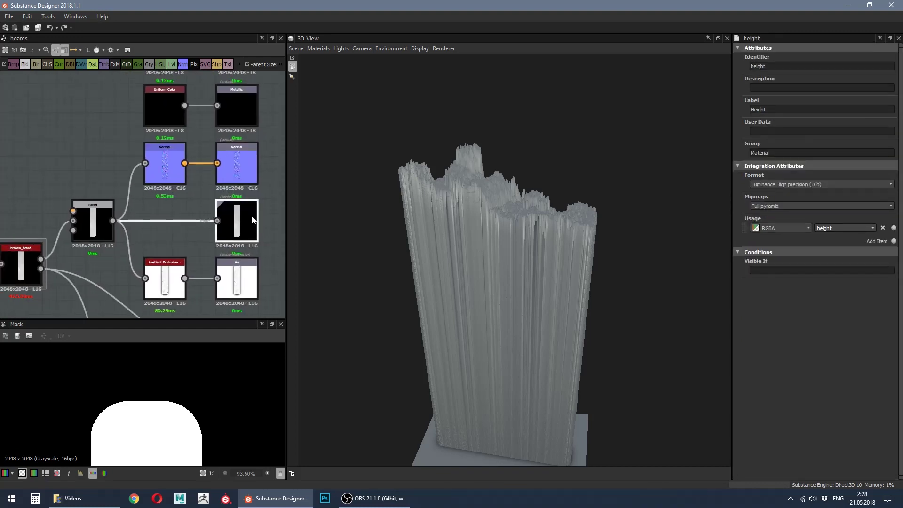
{"action": "left_click", "coordinate": [95, 214]}
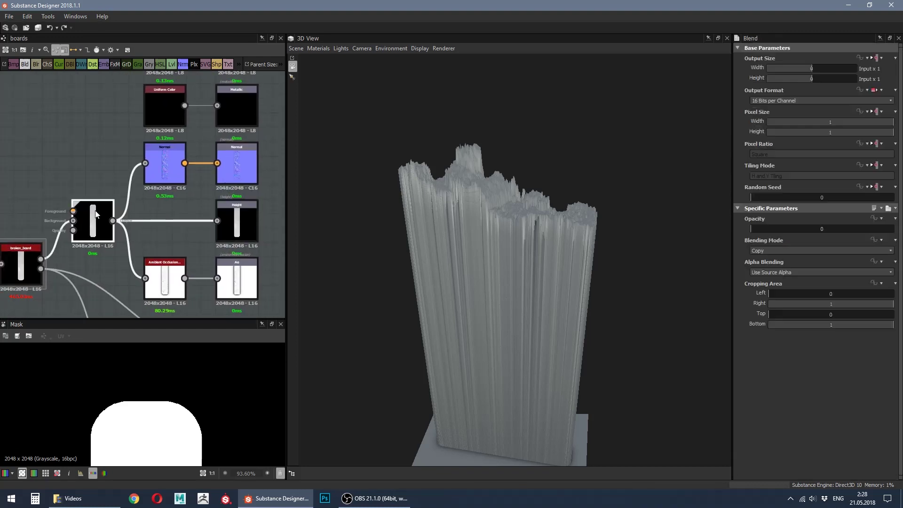
{"action": "left_click", "coordinate": [810, 102]}
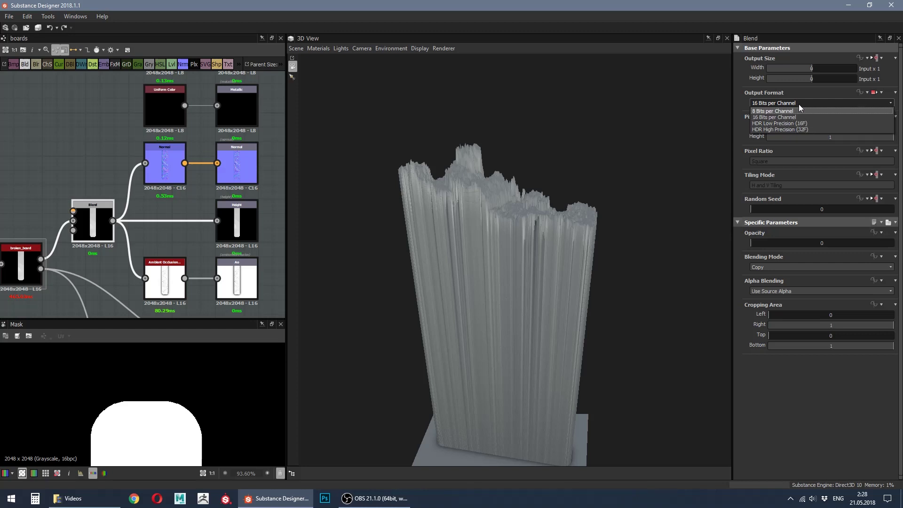
{"action": "left_click", "coordinate": [798, 103]}
{"action": "left_click", "coordinate": [218, 216]}
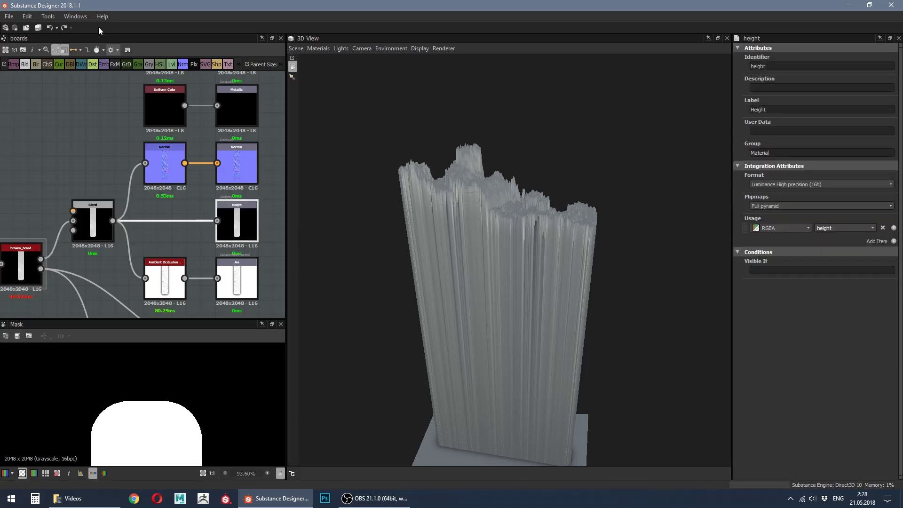
Step: Open the graph's Export outputs dialog and review the file format choices, keeping Adobe Photoshop (*.psd)
{"action": "left_click", "coordinate": [113, 49]}
{"action": "left_click", "coordinate": [123, 74]}
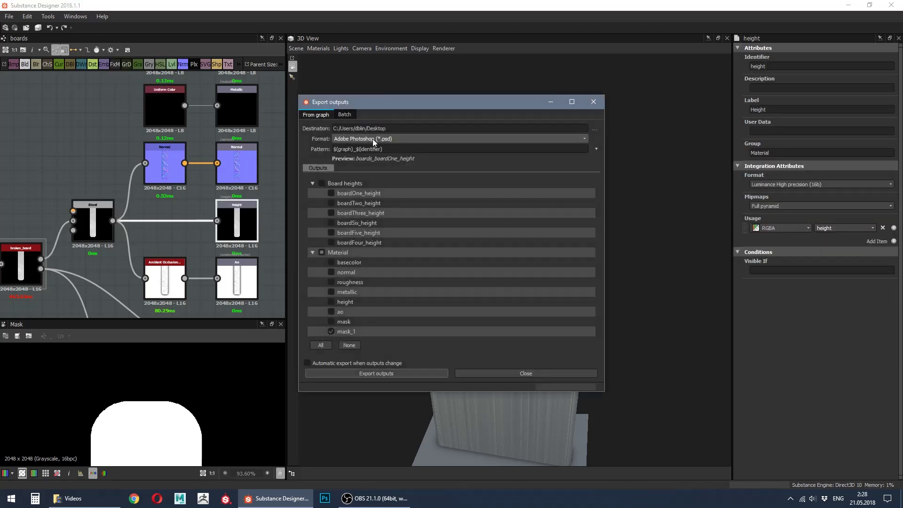
{"action": "left_click", "coordinate": [372, 139]}
{"action": "left_click", "coordinate": [385, 139]}
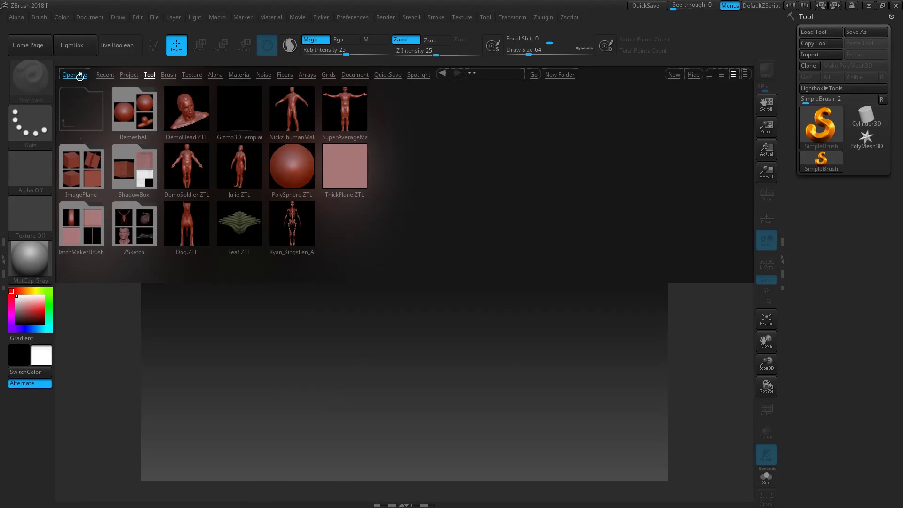
Step: In ZBrush, load PolyPlane.ZTL from the ImagePlane tools, draw it on the canvas and make it editable
{"action": "left_click", "coordinate": [151, 77]}
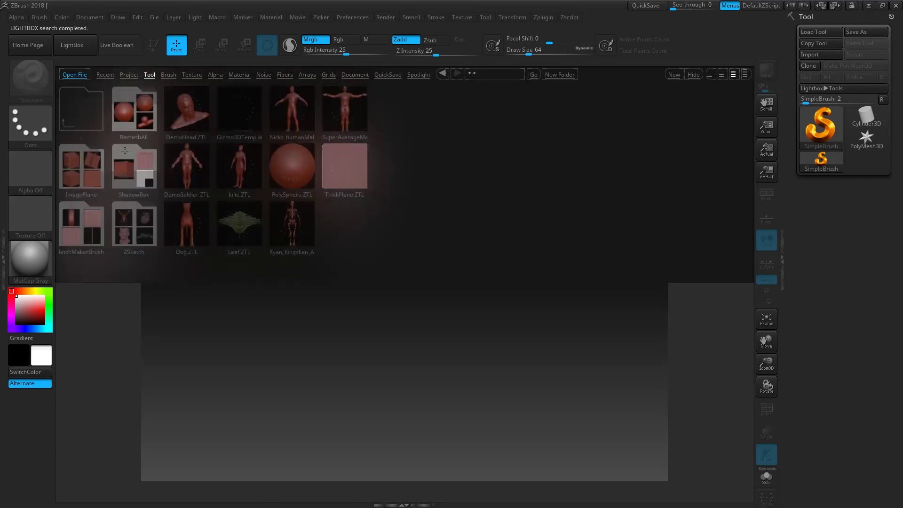
{"action": "double_click", "coordinate": [88, 177]}
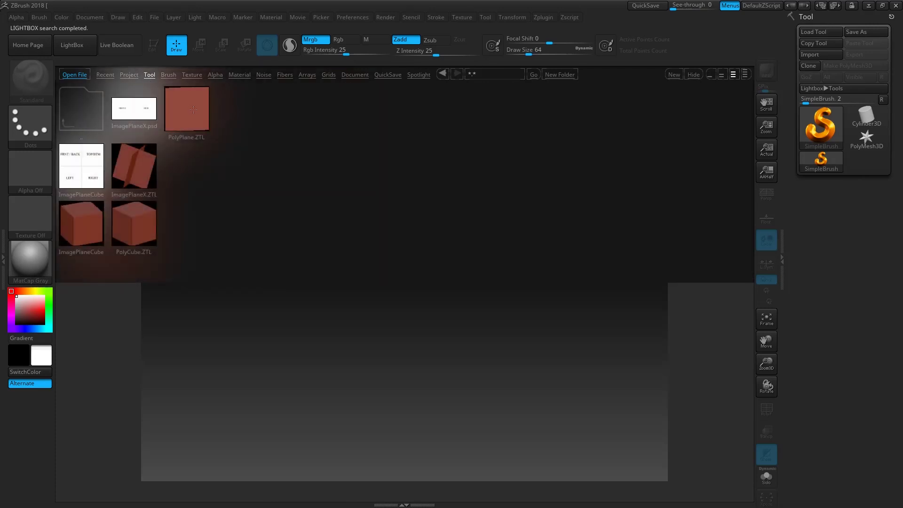
{"action": "double_click", "coordinate": [193, 108]}
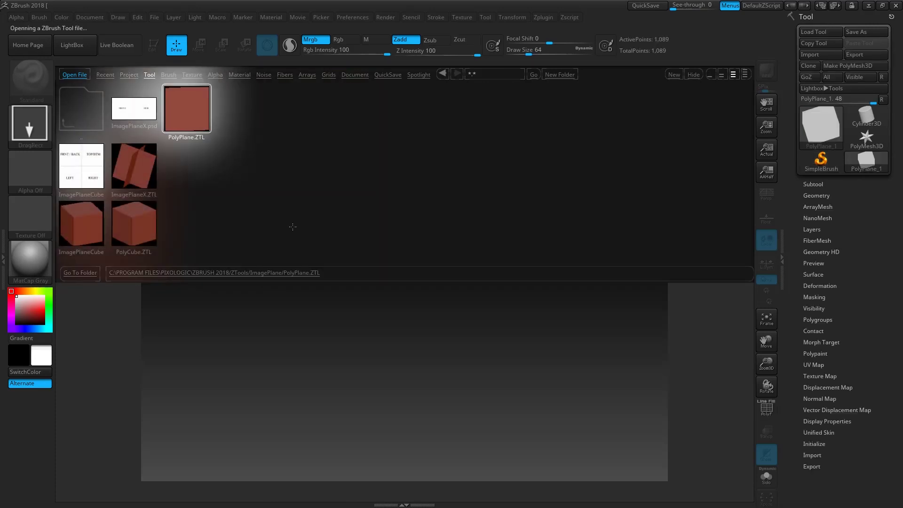
{"action": "left_click_drag", "start_coordinate": [385, 311], "coordinate": [461, 429]}
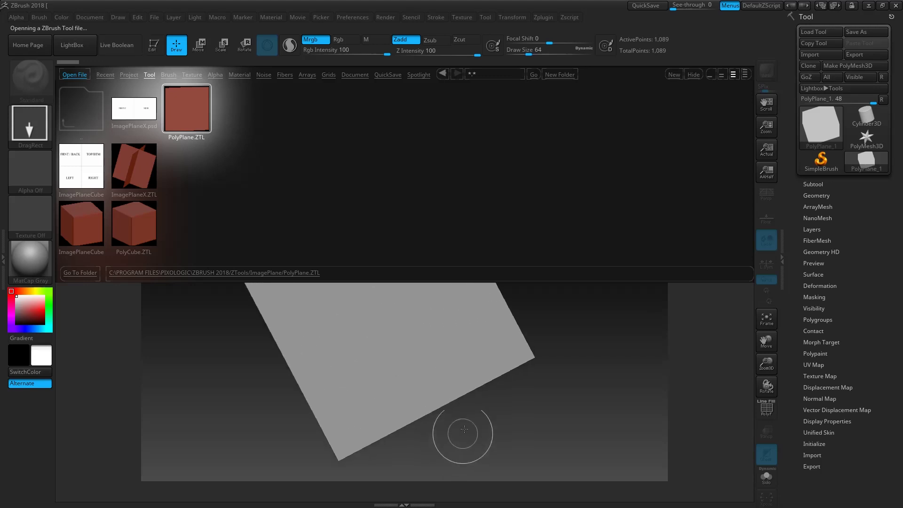
{"action": "key", "text": "t"}
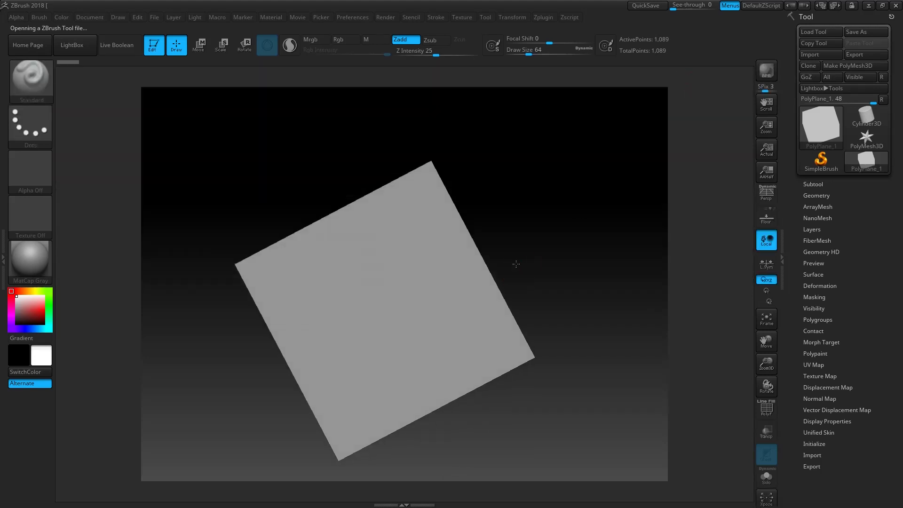
{"action": "left_click_drag", "start_coordinate": [516, 264], "coordinate": [519, 215]}
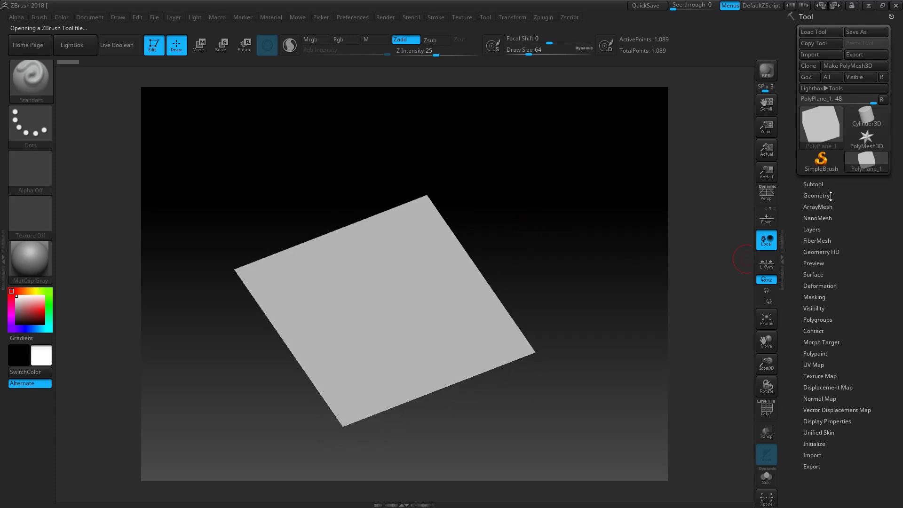
Step: Divide the plane's geometry up to subdivision level 6
{"action": "left_click", "coordinate": [816, 196]}
{"action": "key", "text": "ctrl+d"}
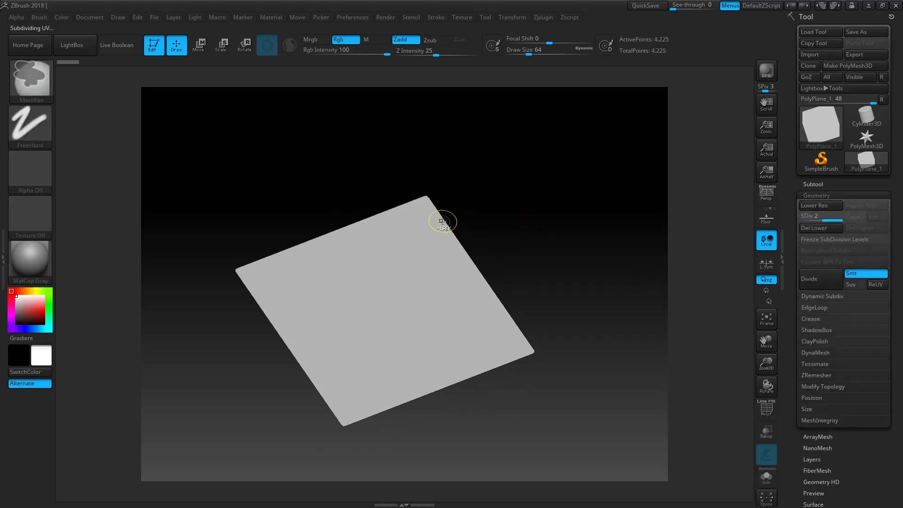
{"action": "key", "text": "ctrl+d"}
{"action": "key", "text": "ctrl+d"}
{"action": "key", "text": "ctrl+d"}
{"action": "key", "text": "ctrl+d"}
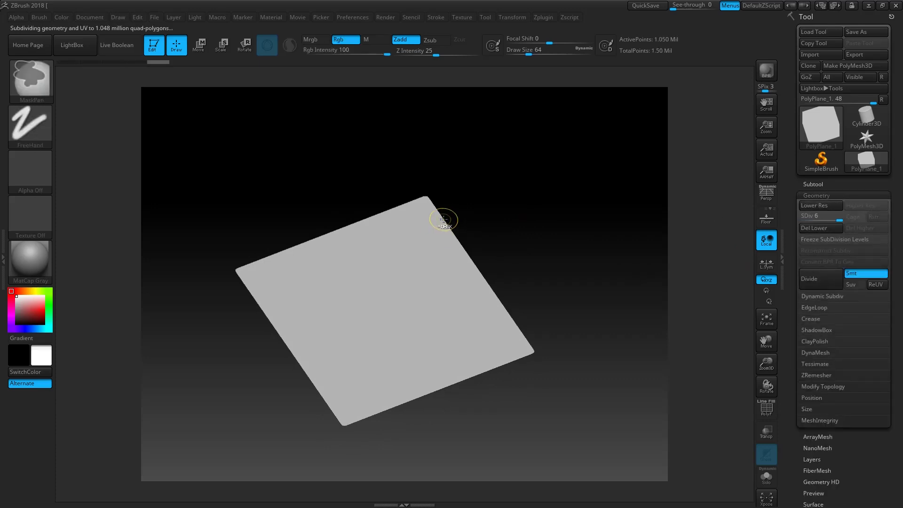
{"action": "left_click_drag", "start_coordinate": [606, 279], "coordinate": [604, 245]}
{"action": "left_click", "coordinate": [809, 195]}
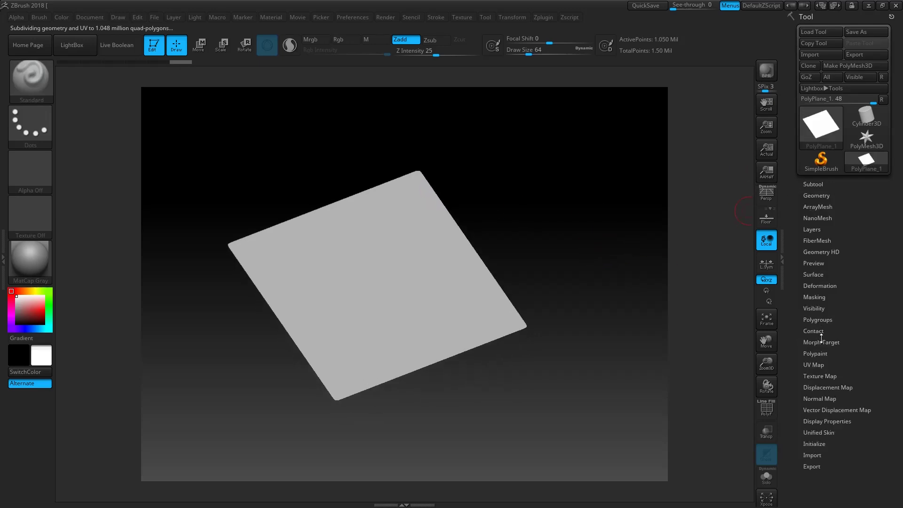
Step: Import the side1_height image from the Desktop as the plane's displacement map
{"action": "left_click", "coordinate": [822, 375]}
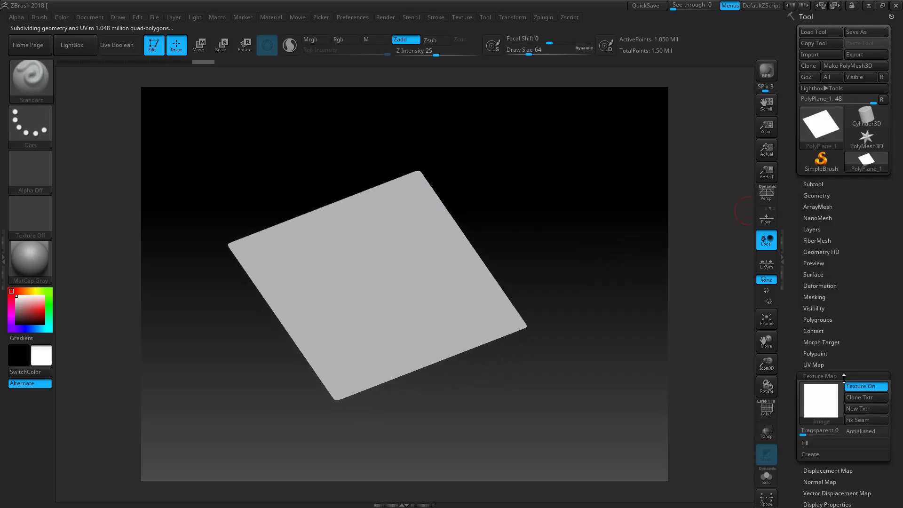
{"action": "left_click", "coordinate": [825, 376]}
{"action": "left_click", "coordinate": [838, 386]}
{"action": "left_click", "coordinate": [826, 325]}
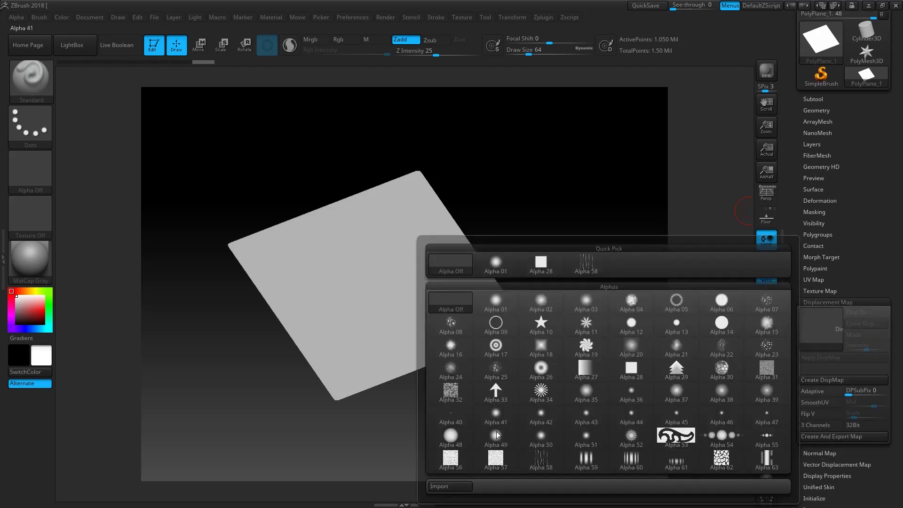
{"action": "left_click", "coordinate": [452, 487]}
{"action": "left_click", "coordinate": [59, 84]}
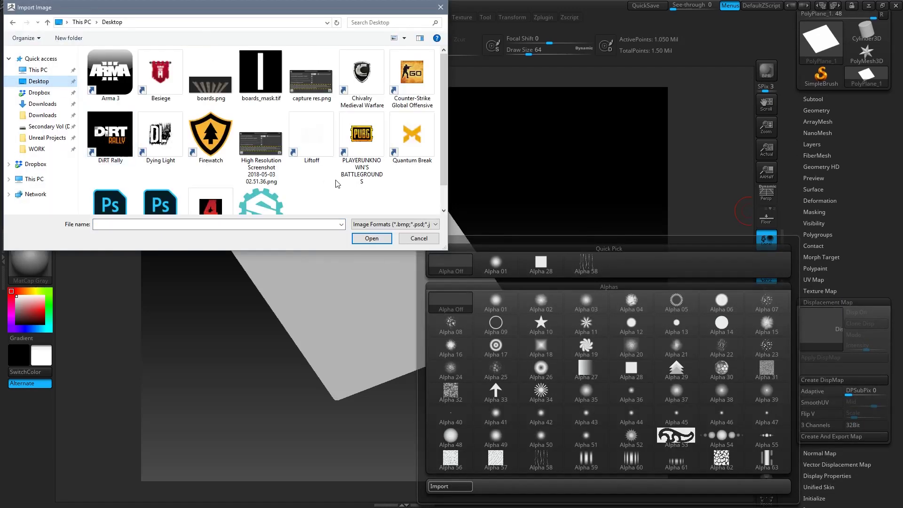
{"action": "scroll", "coordinate": [180, 171], "scroll_direction": "down", "scroll_amount": 1}
{"action": "double_click", "coordinate": [110, 184]}
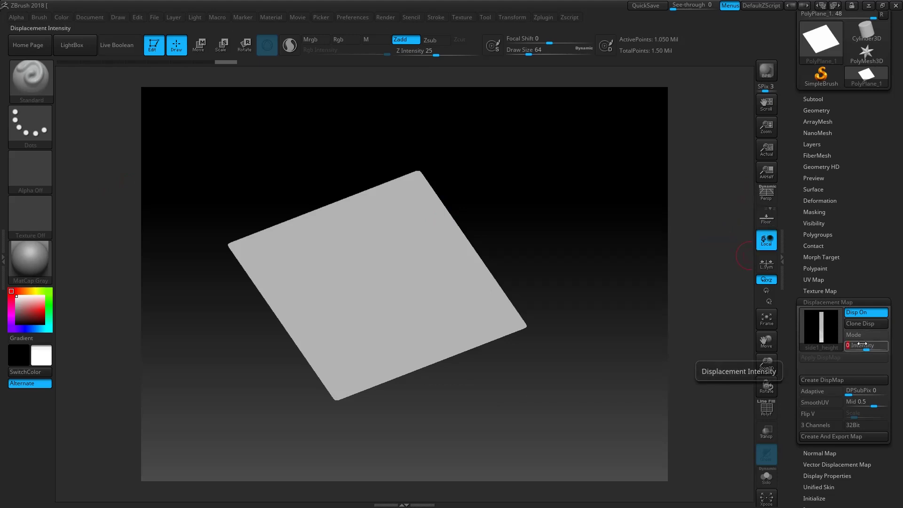
Step: Set the displacement intensity to 8 and apply the displacement map to the plane's geometry
{"action": "left_click_drag", "start_coordinate": [860, 345], "coordinate": [883, 346]}
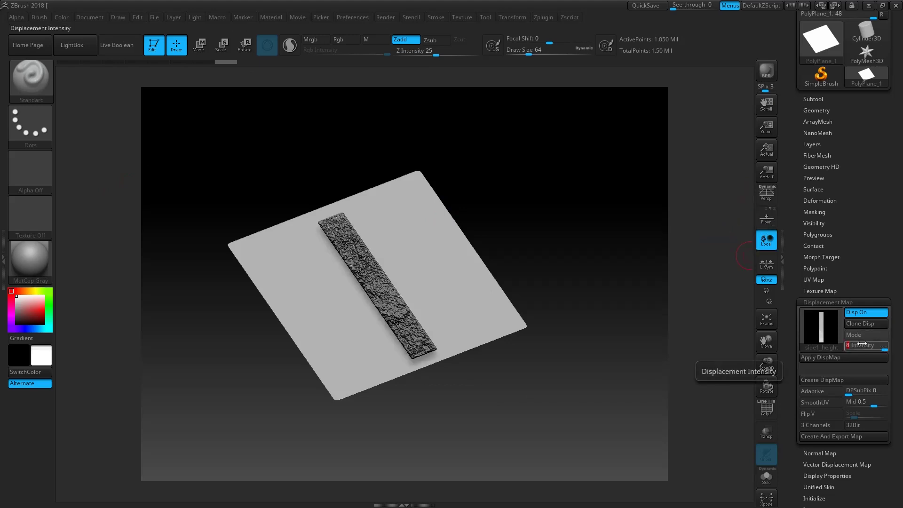
{"action": "left_click", "coordinate": [825, 358]}
{"action": "left_click_drag", "start_coordinate": [548, 238], "coordinate": [530, 301]}
{"action": "right_click_drag", "start_coordinate": [390, 267], "coordinate": [636, 212]}
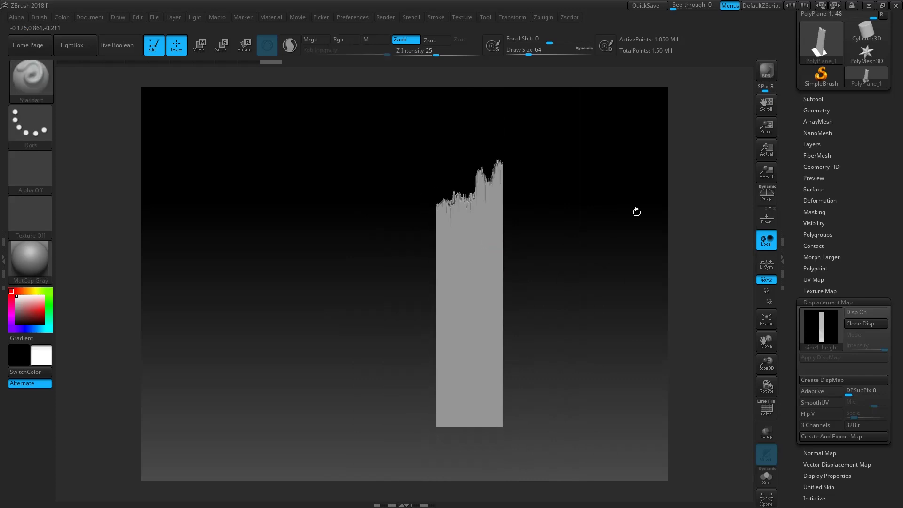
Step: Duplicate the displaced board as a second subtool and reselect the original PolyPlane_1
{"action": "left_click", "coordinate": [813, 99]}
{"action": "left_click", "coordinate": [830, 374]}
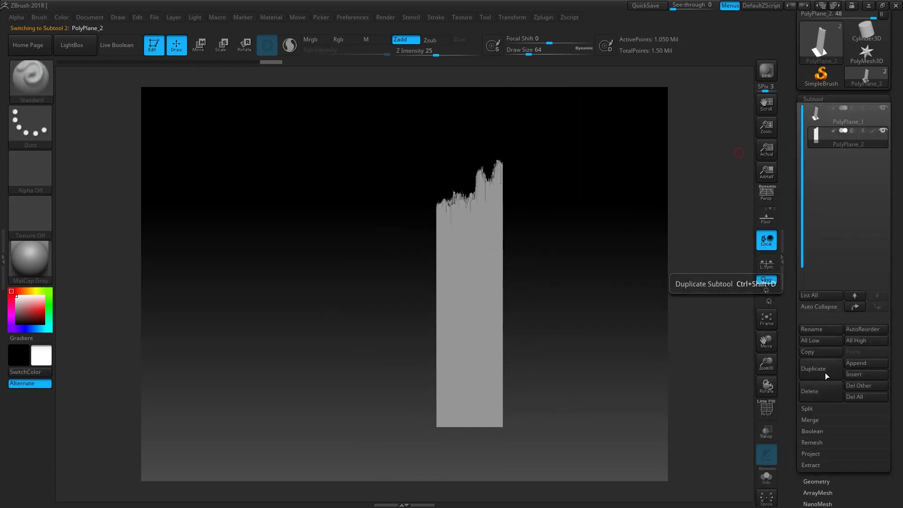
{"action": "left_click_drag", "start_coordinate": [606, 249], "coordinate": [572, 254]}
{"action": "left_click", "coordinate": [831, 121]}
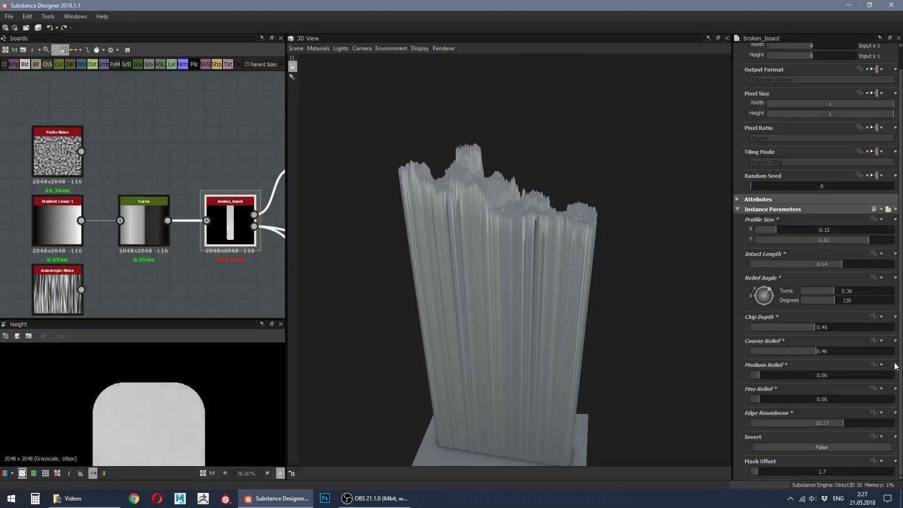
Step: Switch to Substance Designer and set the broken_board node's Invert option to True
{"action": "left_click", "coordinate": [813, 448]}
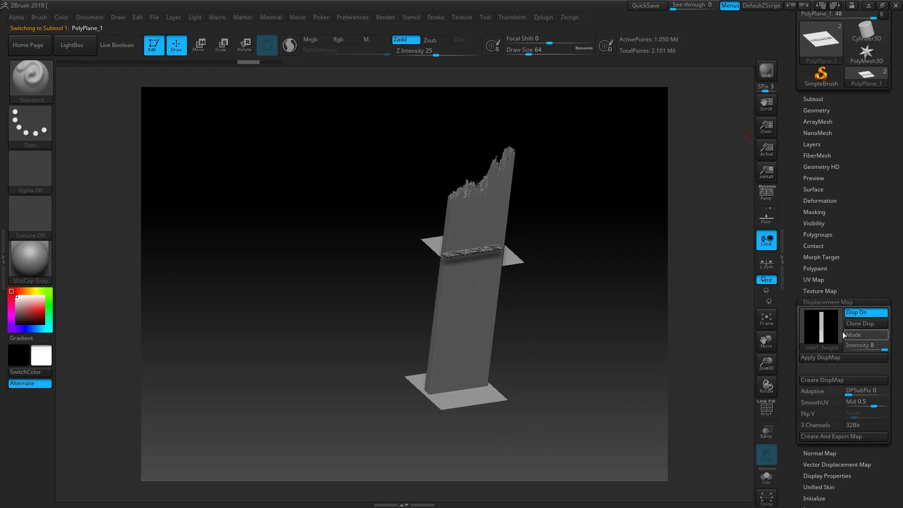
Step: Back in ZBrush, import side2_height as PolyPlane_1's displacement map and apply it with an intensity of -8
{"action": "left_click", "coordinate": [835, 339]}
{"action": "left_click", "coordinate": [438, 487]}
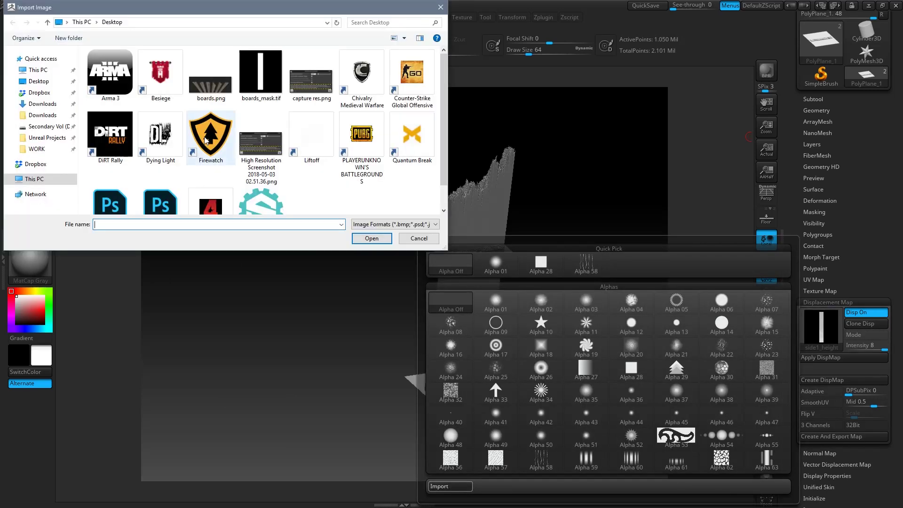
{"action": "scroll", "coordinate": [318, 197], "scroll_direction": "down", "scroll_amount": 1}
{"action": "double_click", "coordinate": [160, 187]}
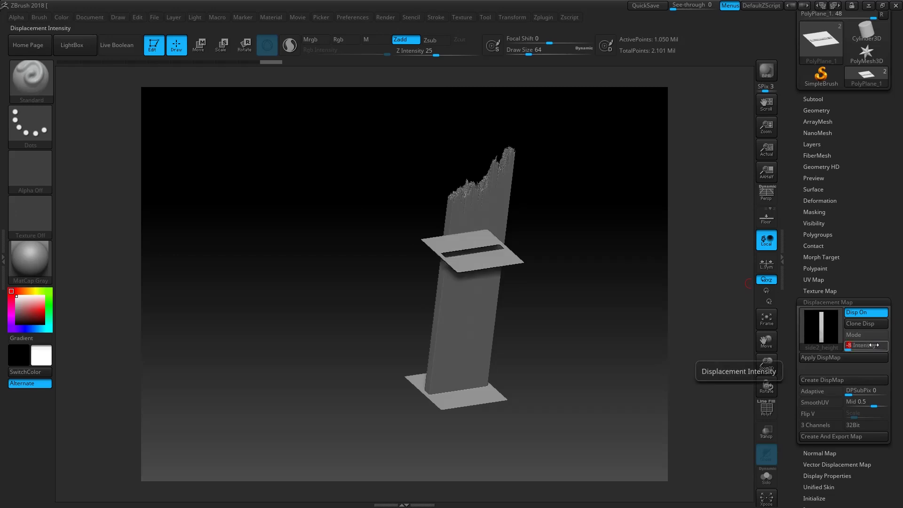
{"action": "left_click", "coordinate": [810, 357]}
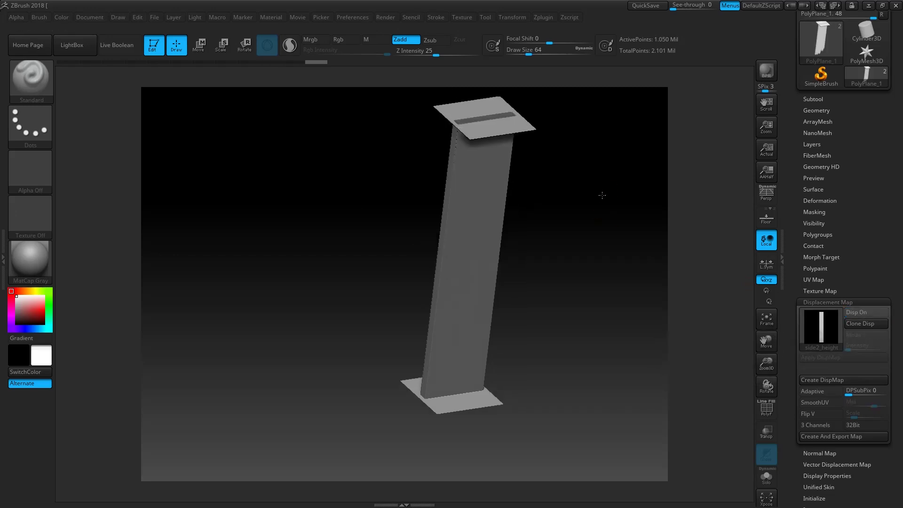
Step: Move PolyPlane_1 vertically to bring its broken edge close to the matching edge of the other board half
{"action": "key", "text": "w"}
{"action": "left_click_drag", "start_coordinate": [440, 259], "coordinate": [456, 123]}
{"action": "left_click_drag", "start_coordinate": [535, 221], "coordinate": [565, 194], "text": "alt"}
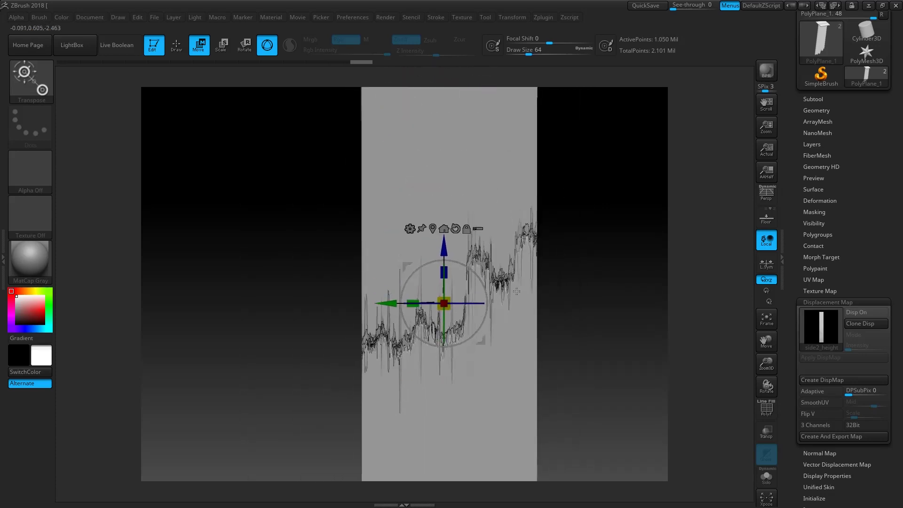
{"action": "left_click_drag", "start_coordinate": [516, 291], "coordinate": [522, 245], "text": "alt"}
{"action": "left_click_drag", "start_coordinate": [406, 178], "coordinate": [413, 228]}
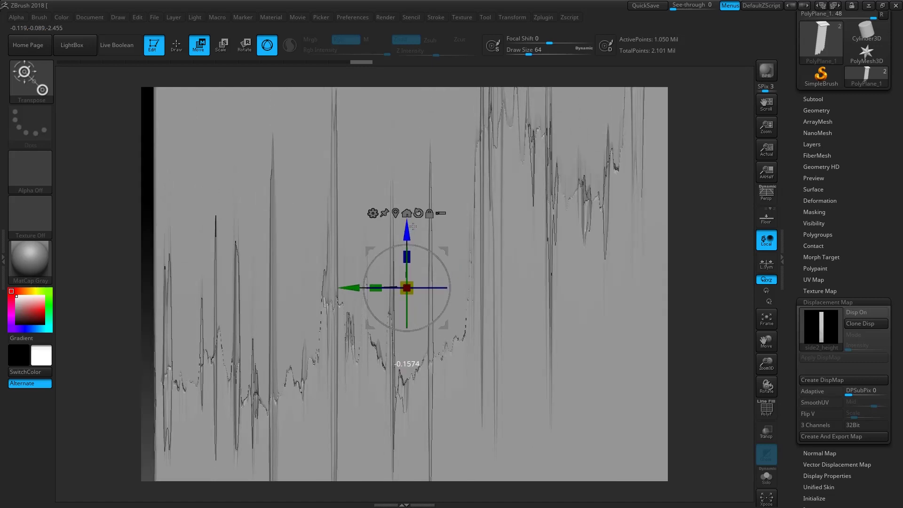
{"action": "left_click_drag", "start_coordinate": [586, 306], "coordinate": [564, 264], "text": "alt"}
{"action": "left_click_drag", "start_coordinate": [536, 291], "coordinate": [510, 221]}
Step: Import boards_mask.tif from the Desktop as the texture map of PolyPlane_1
{"action": "left_click", "coordinate": [820, 291]}
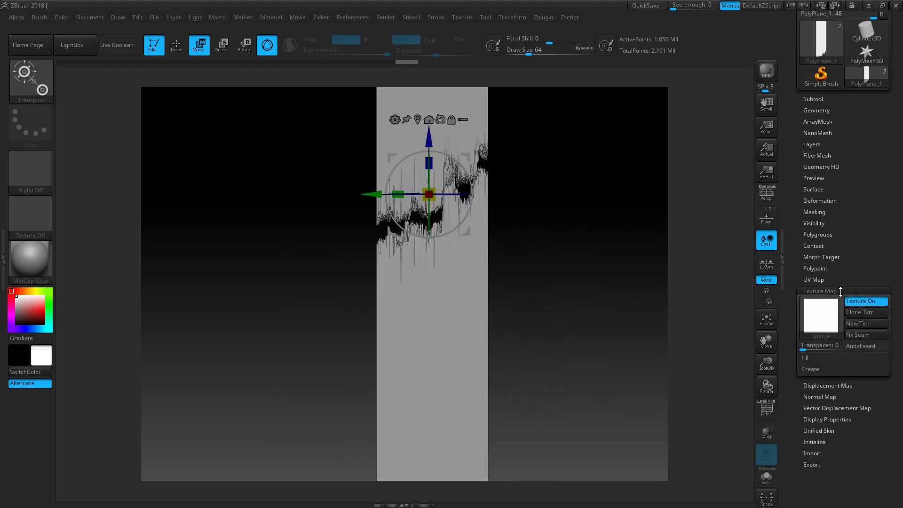
{"action": "left_click", "coordinate": [831, 318]}
{"action": "left_click", "coordinate": [404, 475]}
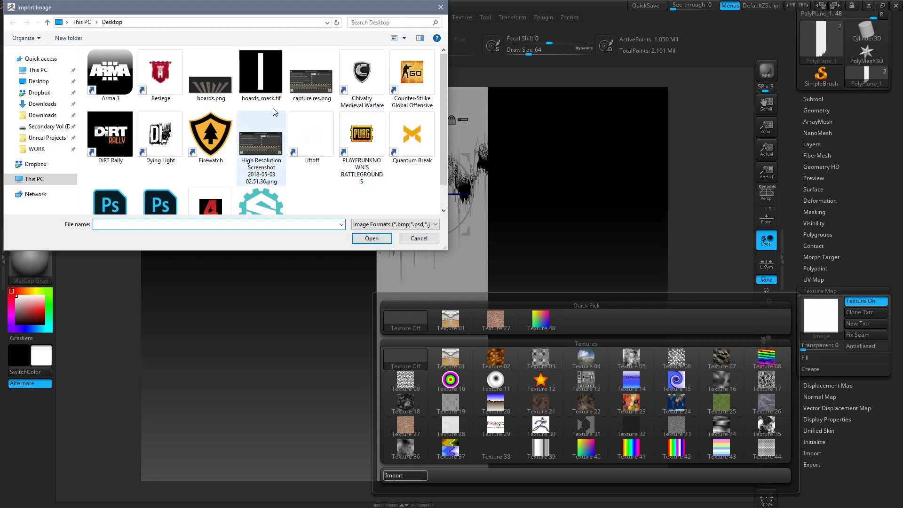
{"action": "left_click", "coordinate": [264, 75]}
Step: Select PolyPlane_2 and import boards_mask.tif as its texture map
{"action": "left_click", "coordinate": [812, 99]}
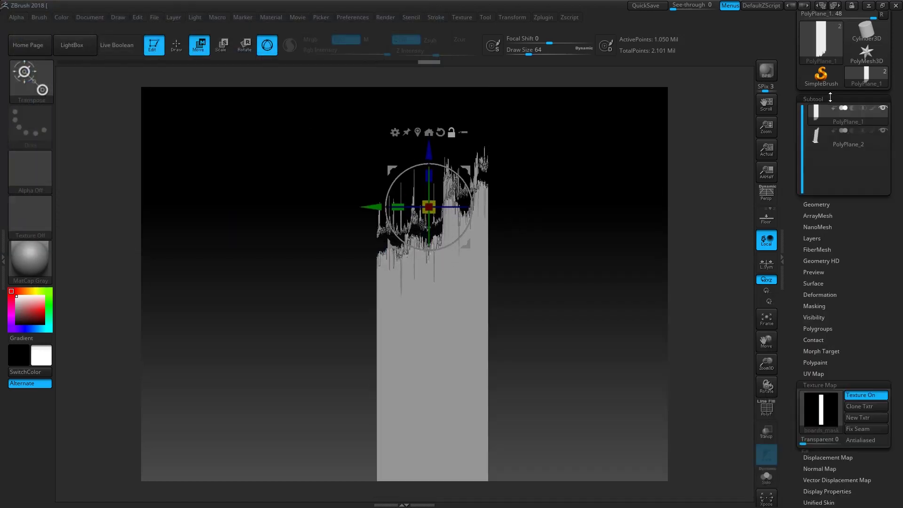
{"action": "left_click", "coordinate": [827, 132]}
{"action": "left_click", "coordinate": [826, 99]}
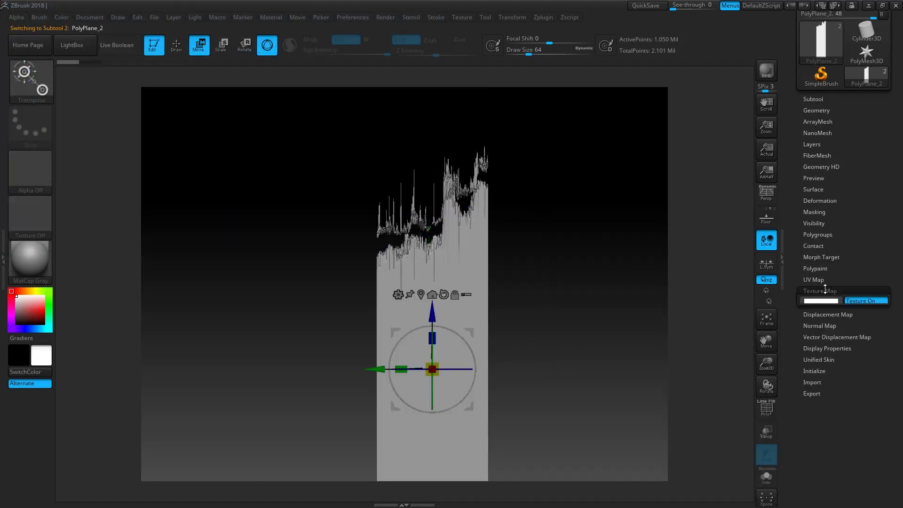
{"action": "left_click", "coordinate": [816, 316]}
{"action": "left_click", "coordinate": [822, 321]}
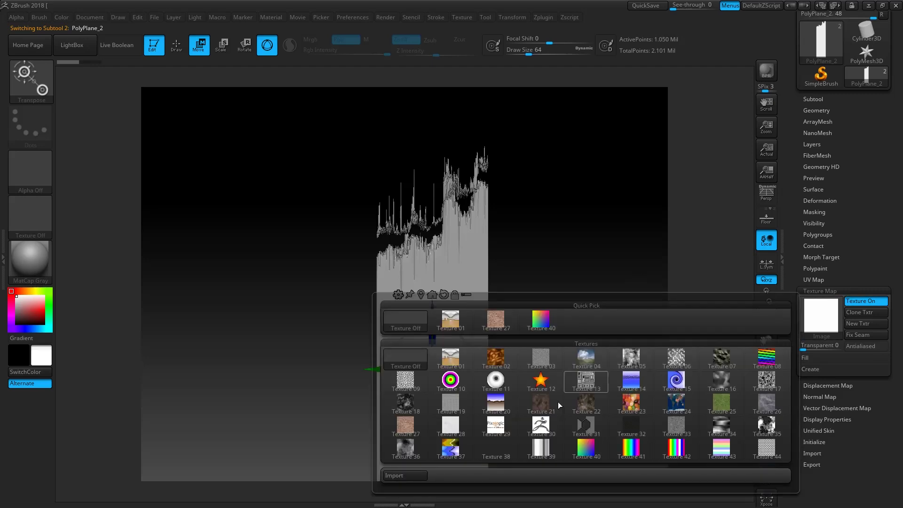
{"action": "left_click", "coordinate": [403, 476]}
{"action": "double_click", "coordinate": [331, 140]}
Step: Examine the splintered edges of both board halves from several angles and up close
{"action": "left_click_drag", "start_coordinate": [519, 237], "coordinate": [497, 277], "text": "alt"}
{"action": "left_click_drag", "start_coordinate": [497, 277], "coordinate": [501, 276]}
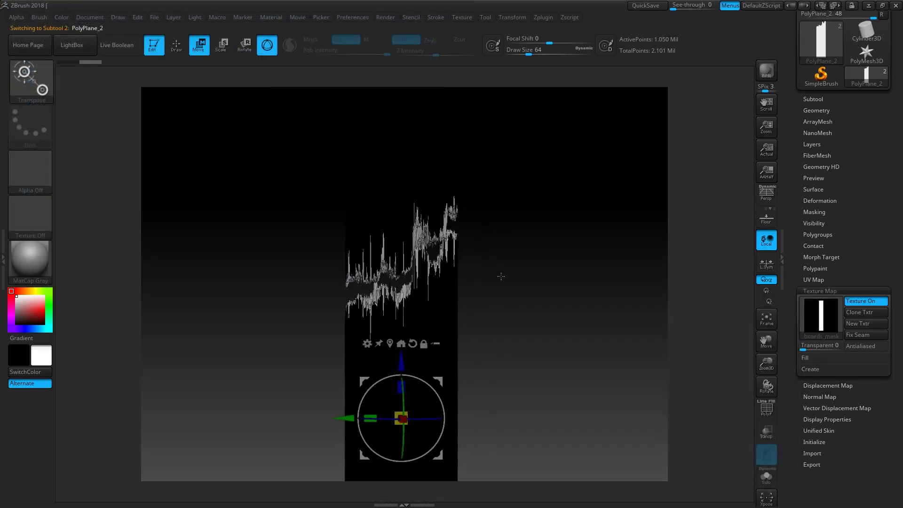
{"action": "right_click_drag", "start_coordinate": [514, 285], "coordinate": [438, 293], "text": "ctrl"}
{"action": "right_click_drag", "start_coordinate": [412, 230], "coordinate": [556, 203], "text": "alt"}
{"action": "right_click_drag", "start_coordinate": [584, 286], "coordinate": [576, 291], "text": "ctrl"}
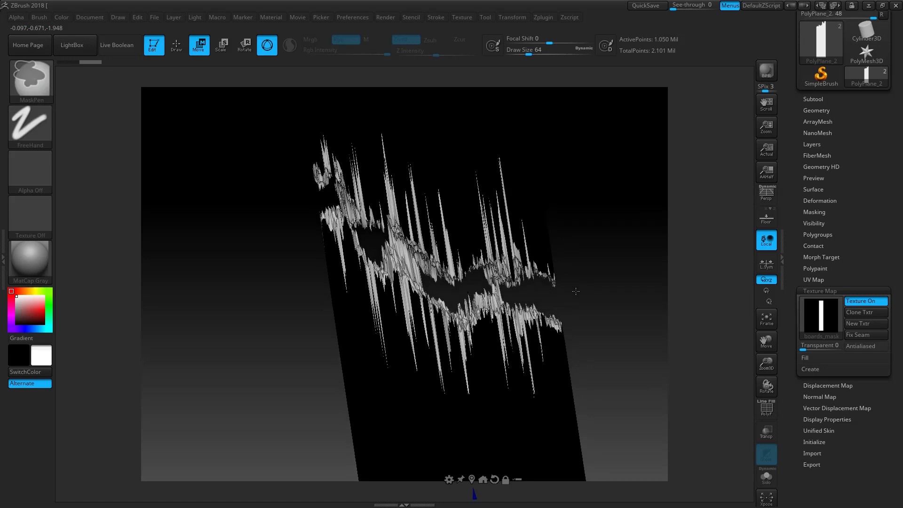
{"action": "right_click_drag", "start_coordinate": [569, 219], "coordinate": [544, 158], "text": "alt"}
{"action": "right_click_drag", "start_coordinate": [584, 272], "coordinate": [597, 256], "text": "shift"}
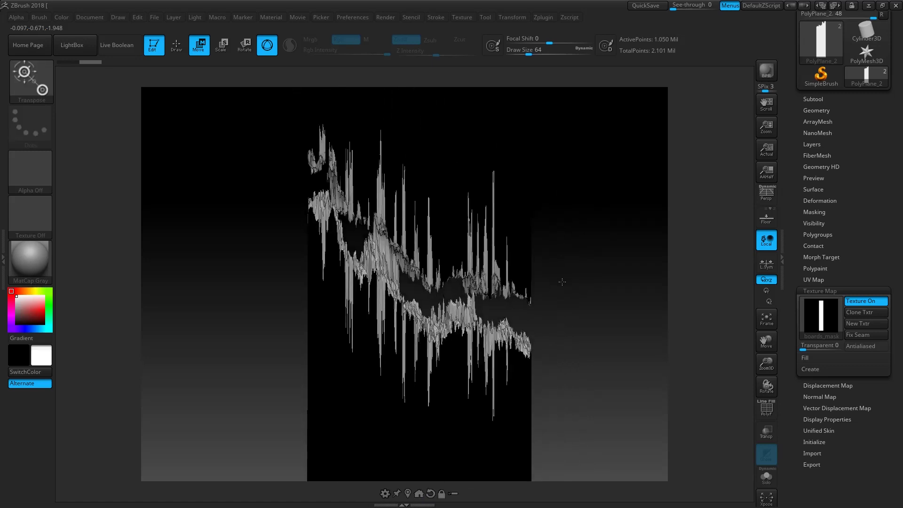